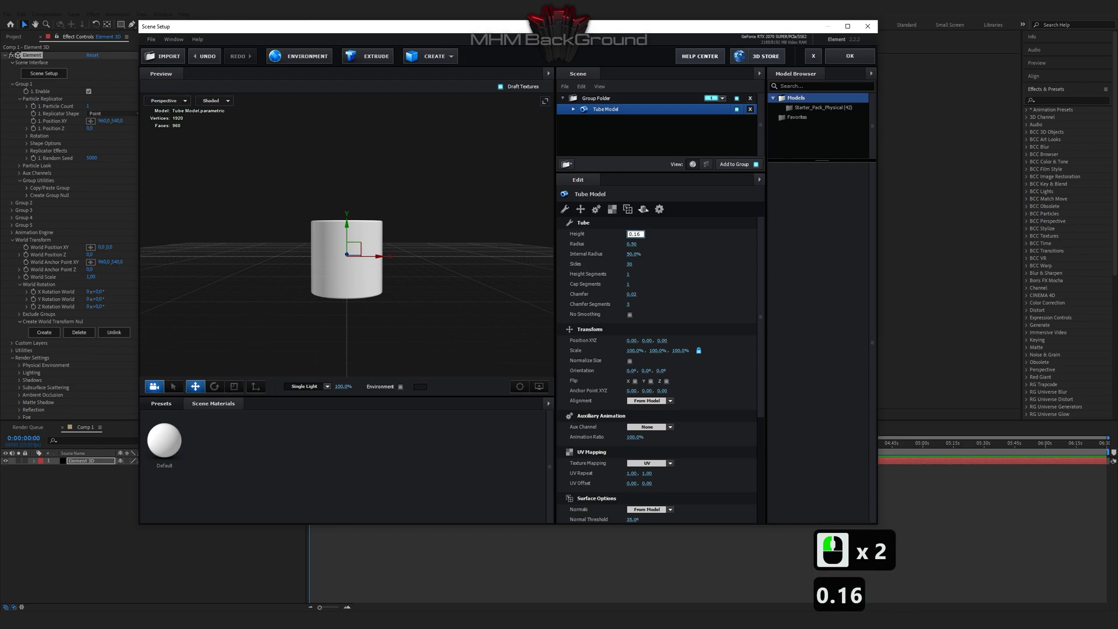
Set the tube's radius to 1.33, its internal radius to 74% and its sides to 77.
key(Tab)
text(1.33)
key(Tab)
text(74)
key(Tab)
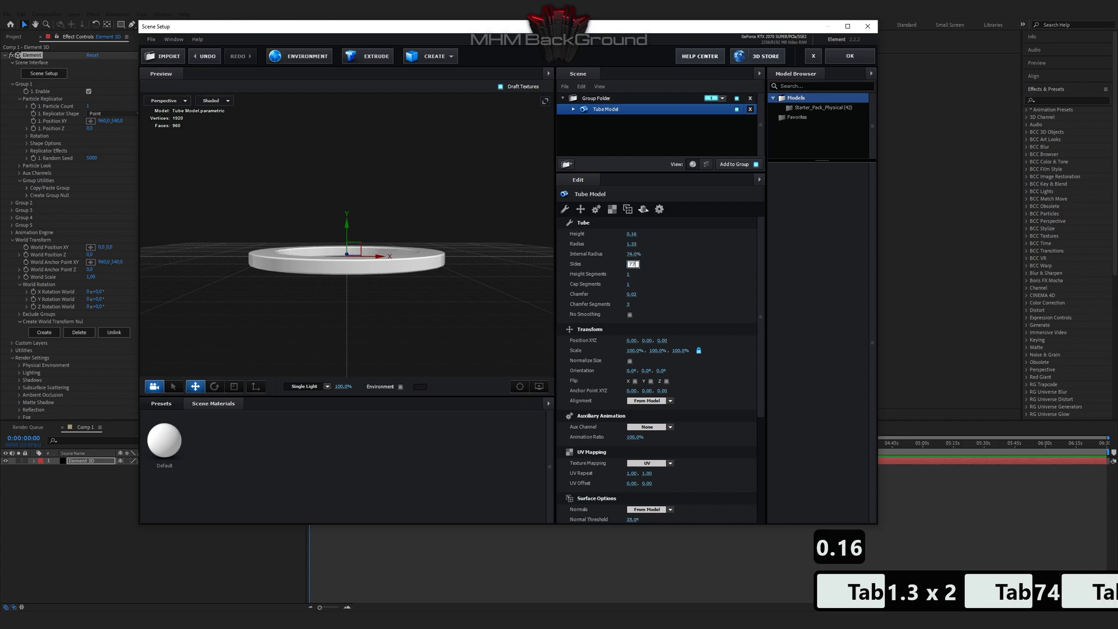
text(77)
key(Tab)
key(Tab)
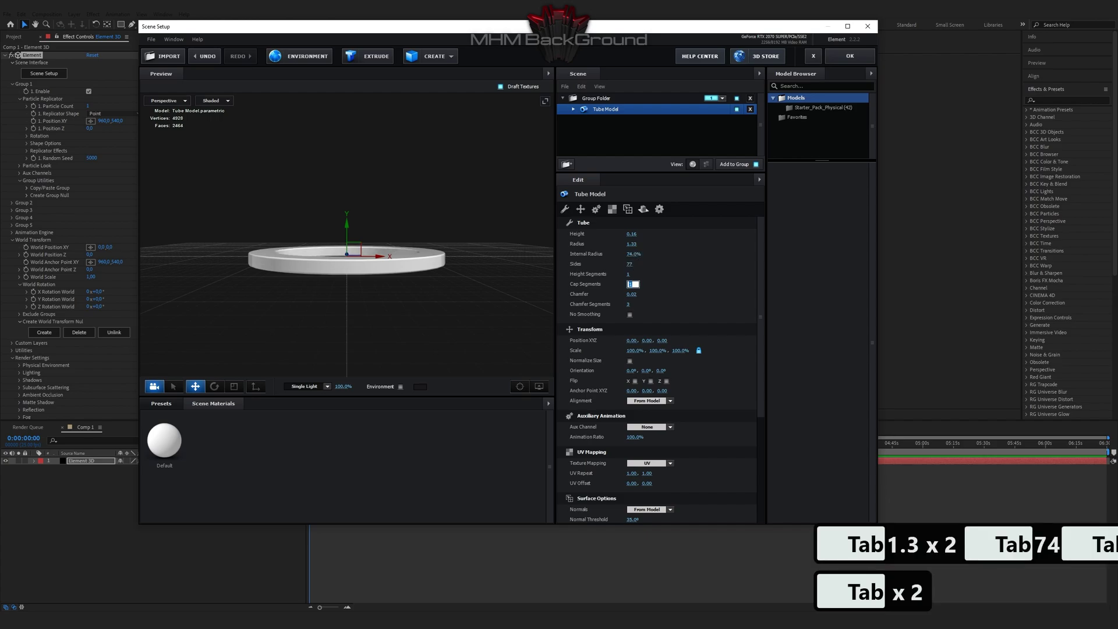
key(Return)
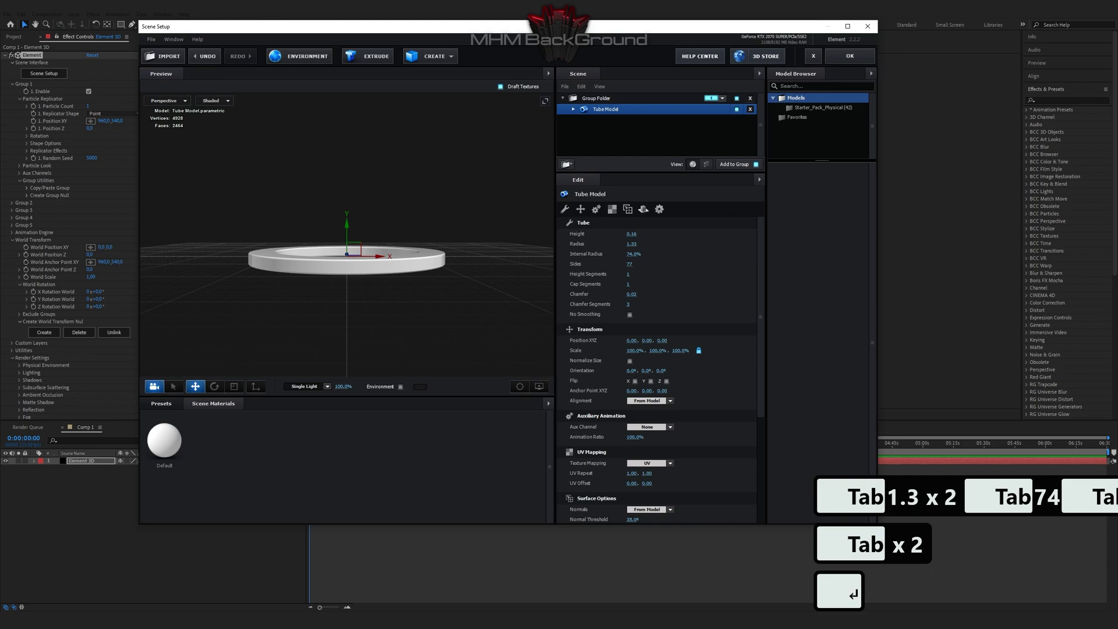
Select the tube's Default material and make its diffuse color black.
drag(500, 256, 454, 364)
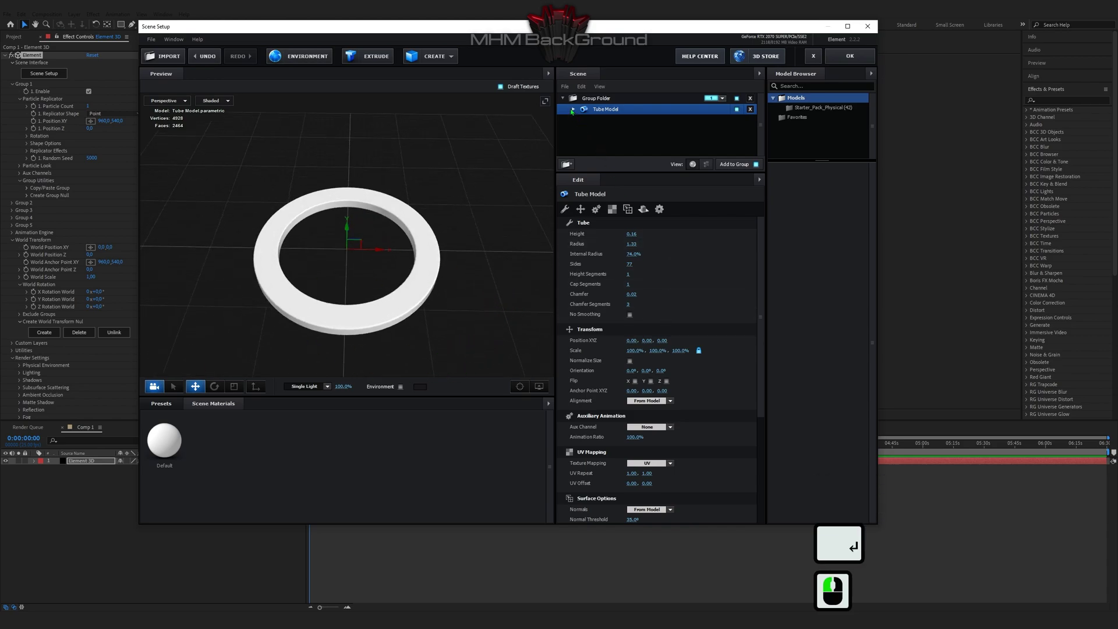
click(572, 109)
click(611, 120)
click(676, 351)
click(632, 346)
click(701, 409)
Set the material's reflectivity to 100% intensity with color ffb300, and apply the scene setup.
click(631, 431)
click(631, 430)
click(633, 423)
click(704, 450)
click(636, 450)
text(ffb)
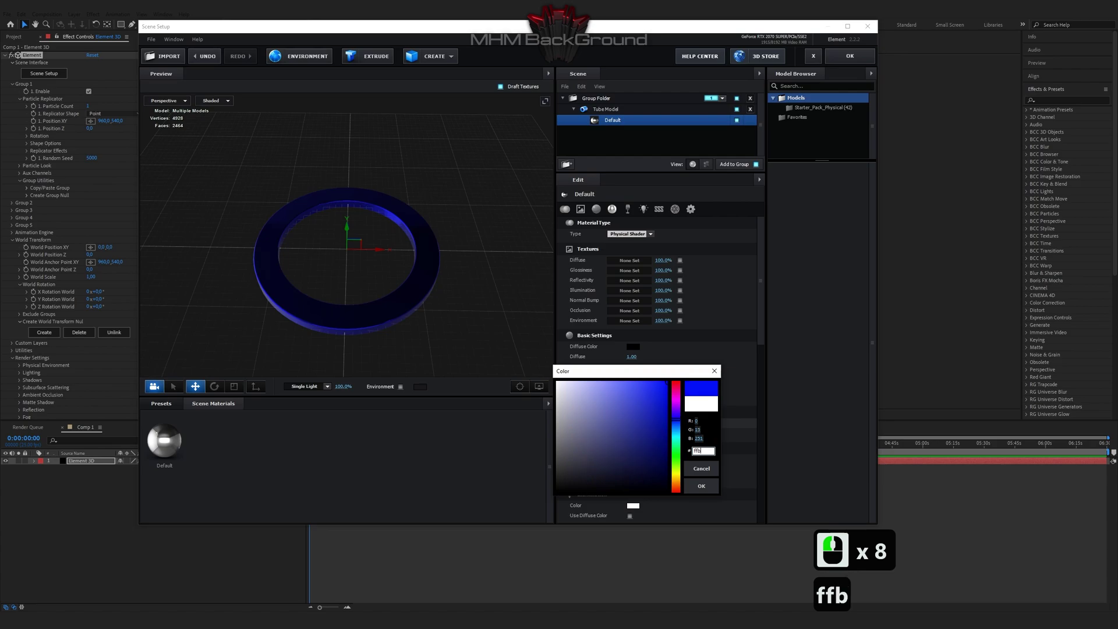
text(300)
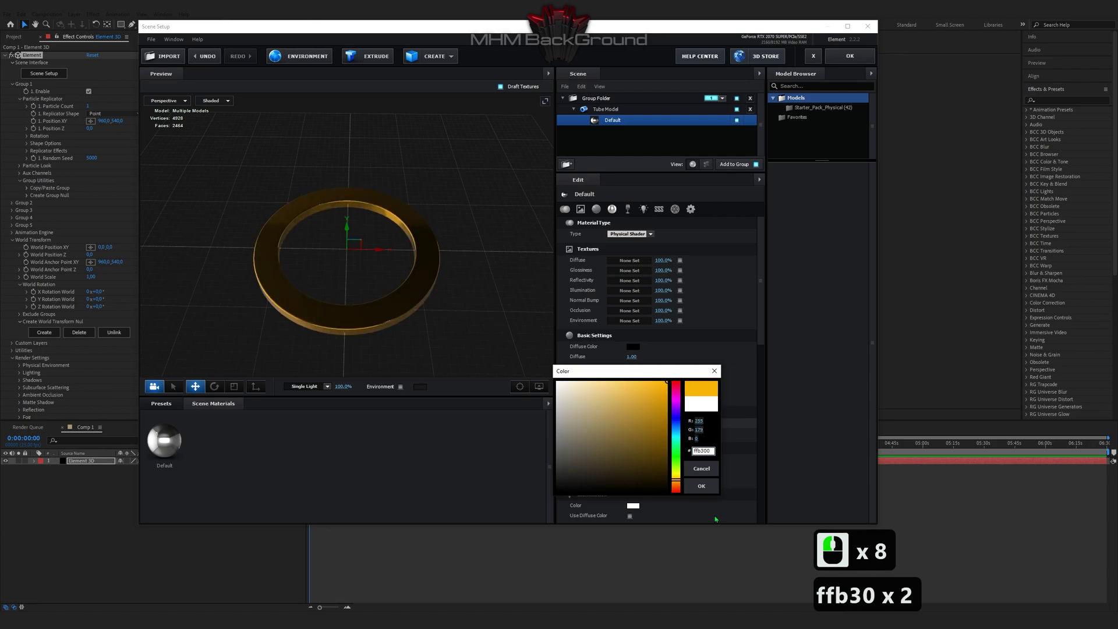
click(701, 485)
drag(454, 314, 524, 256)
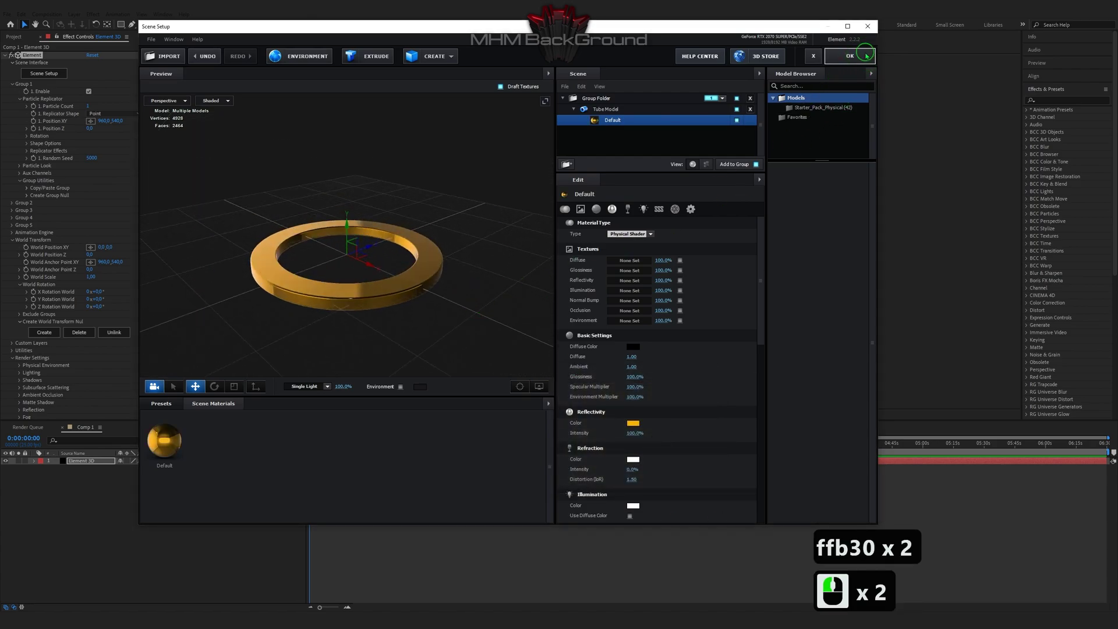
click(849, 56)
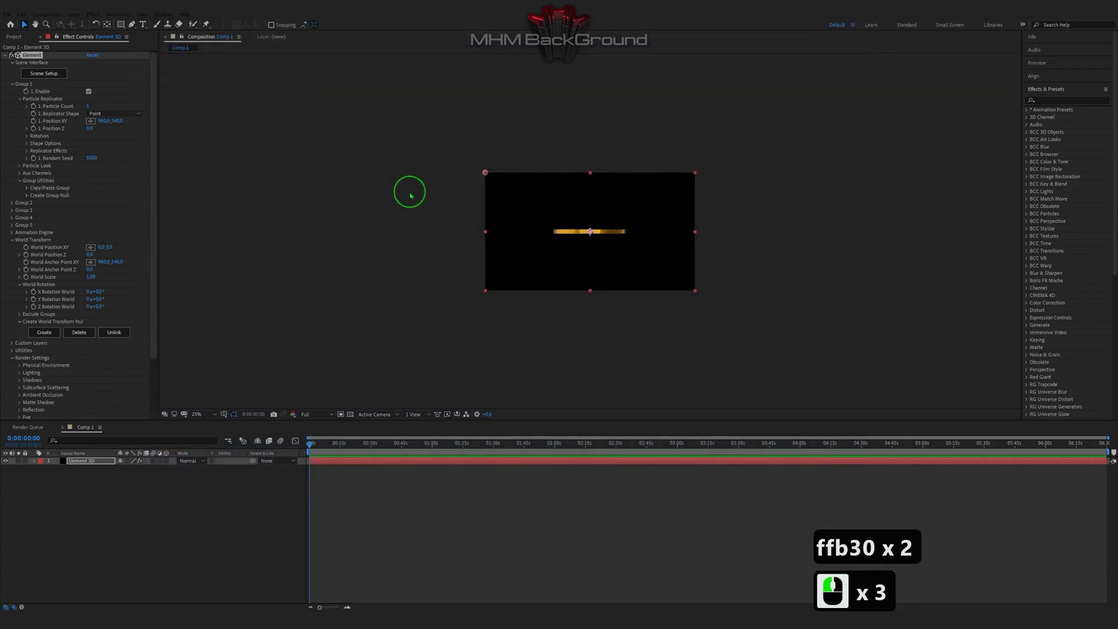
Set Group 1's particle count to 2766 and its Position XY to -1070, 123.
click(89, 106)
text(276)
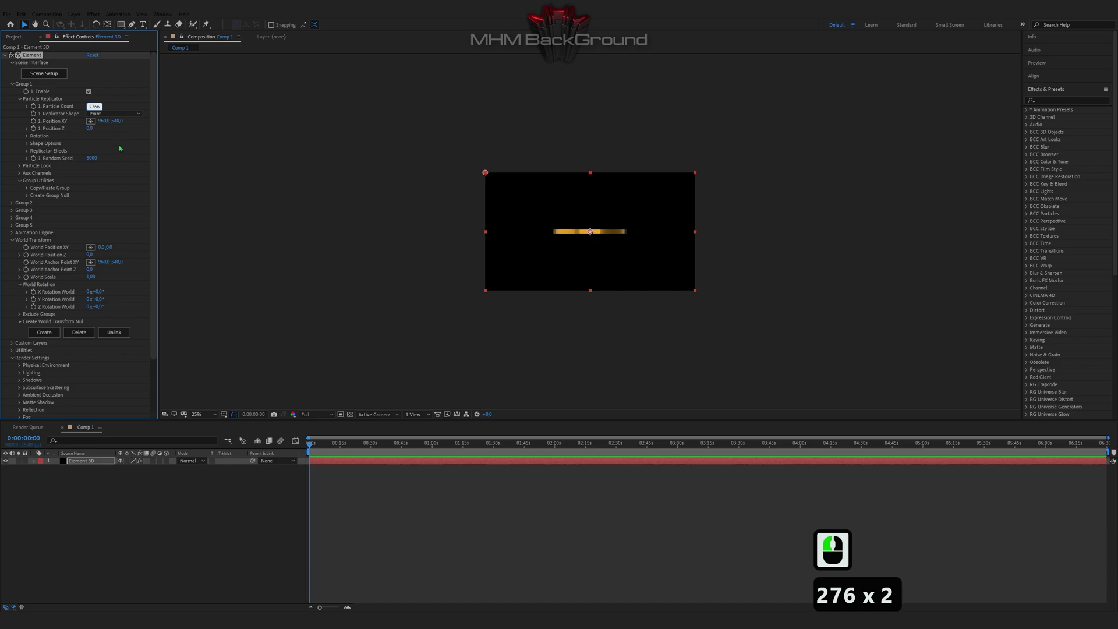
text(6)
click(104, 121)
text(-)
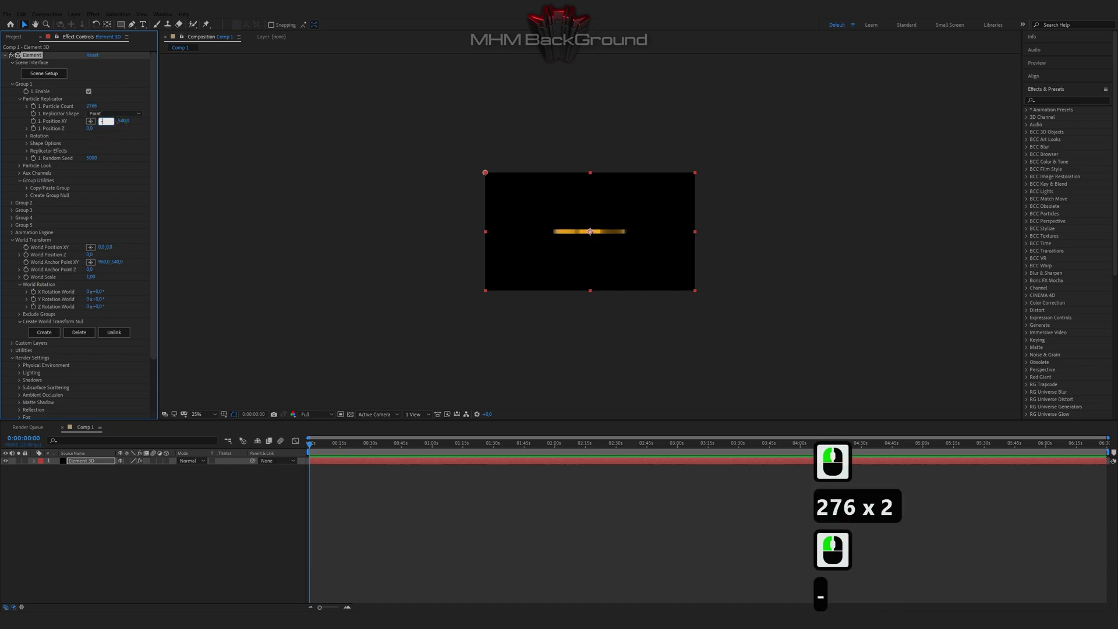
text(1070)
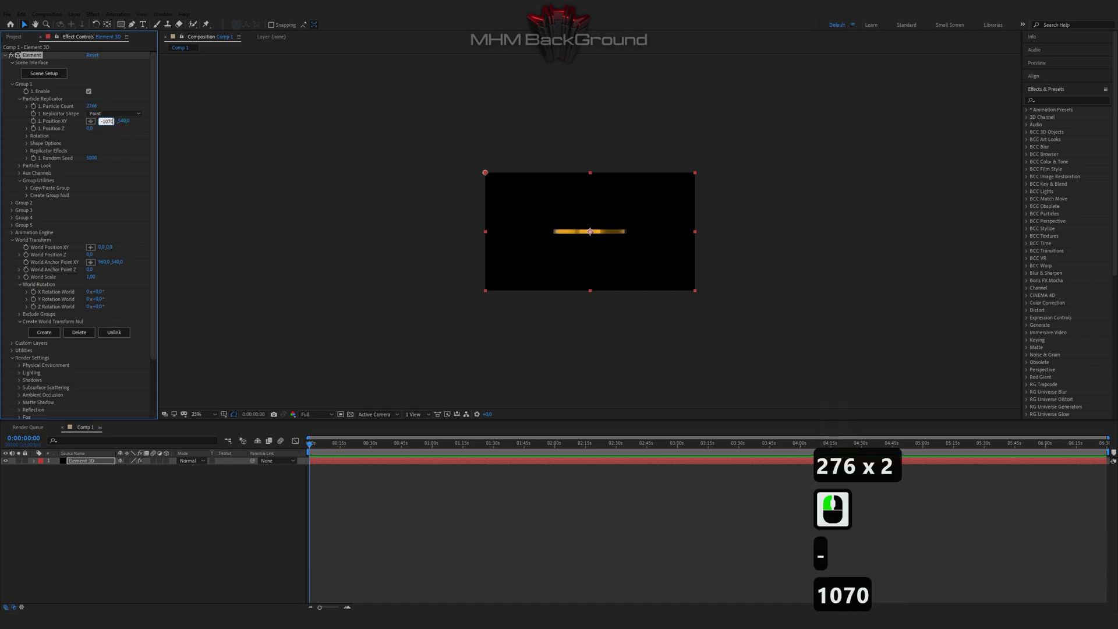
key(Tab)
text(123)
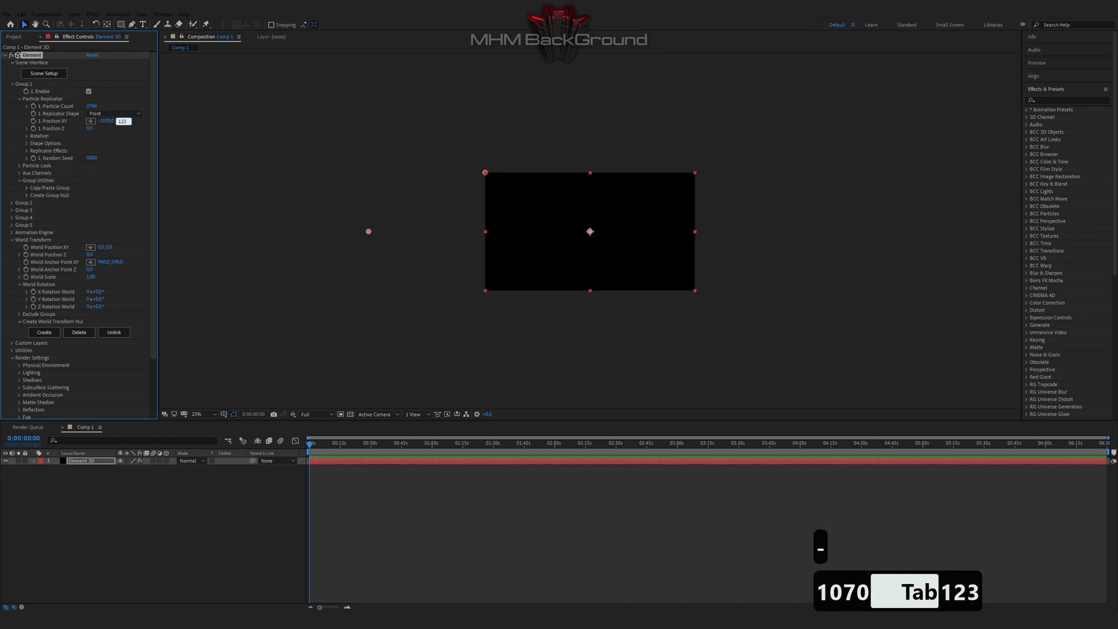
key(Tab)
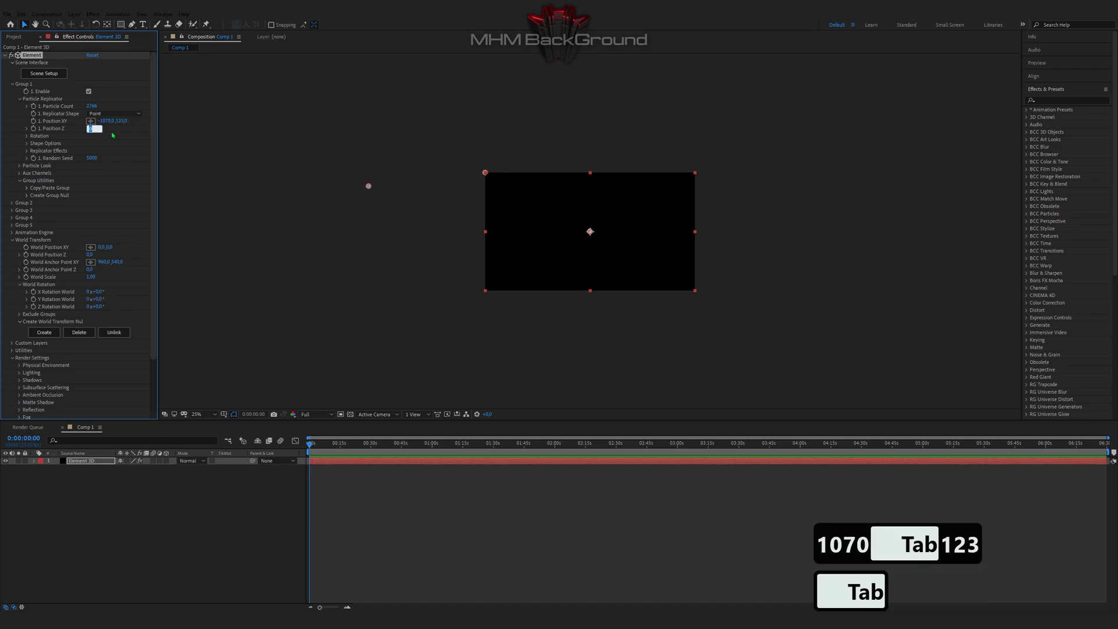
key(Return)
Change Group 1's replicator shape to Ring, with Position Z at -4430 and Shape Scale at 246.6.
click(119, 114)
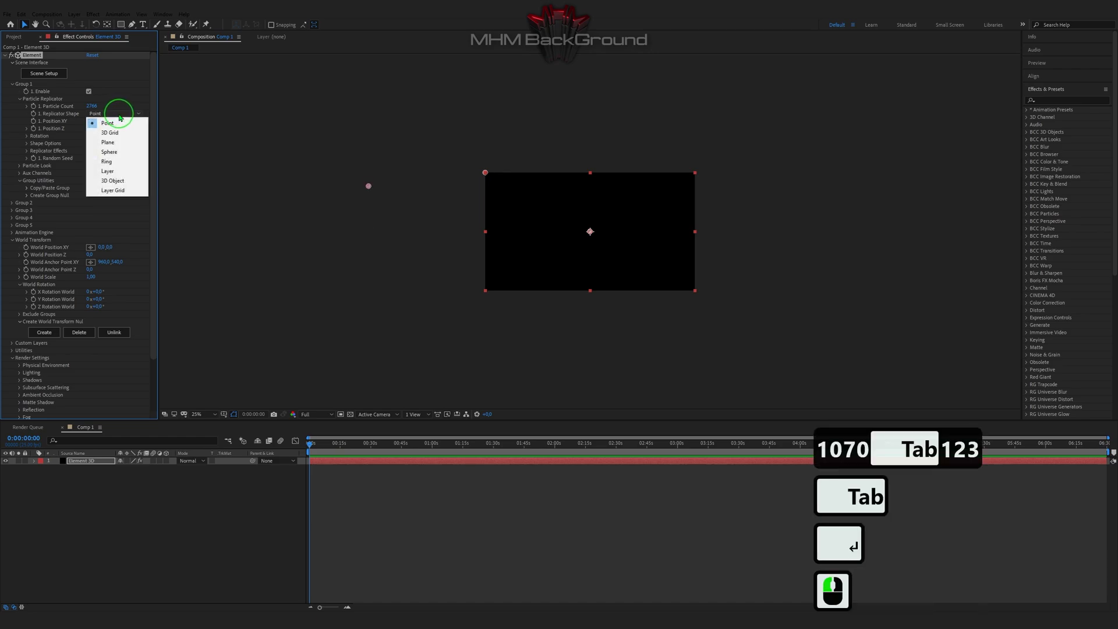
click(107, 161)
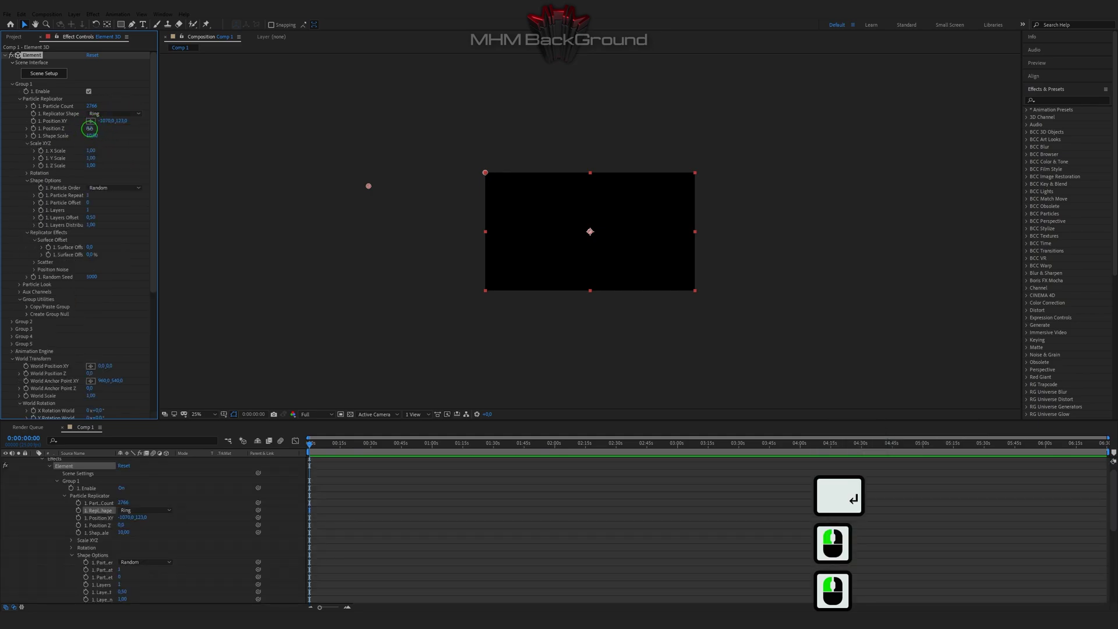
double_click(90, 128)
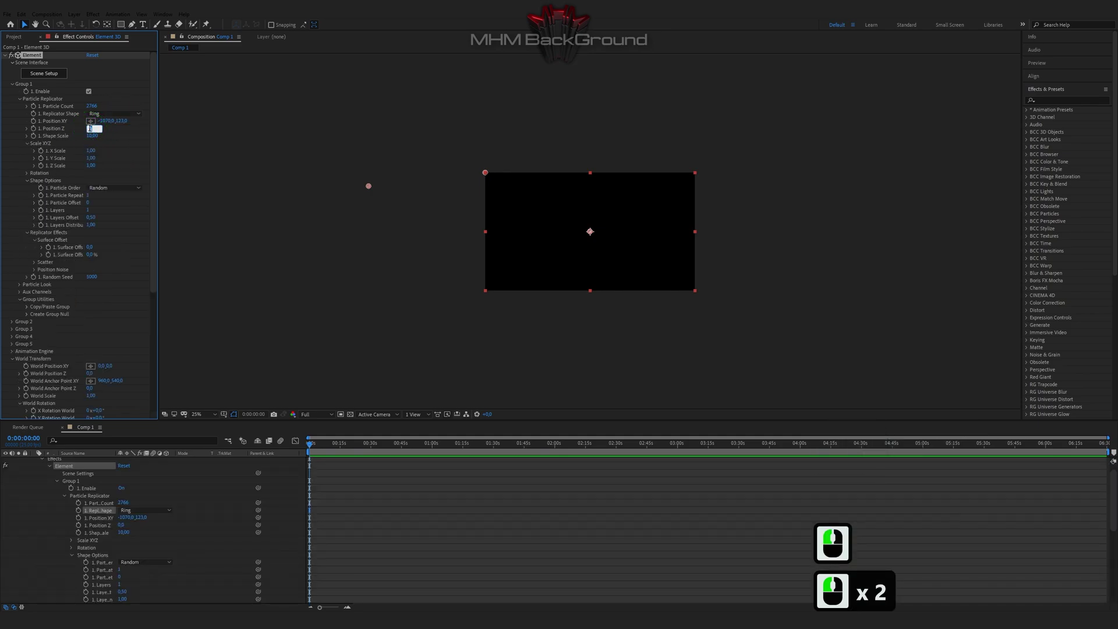
text(-44)
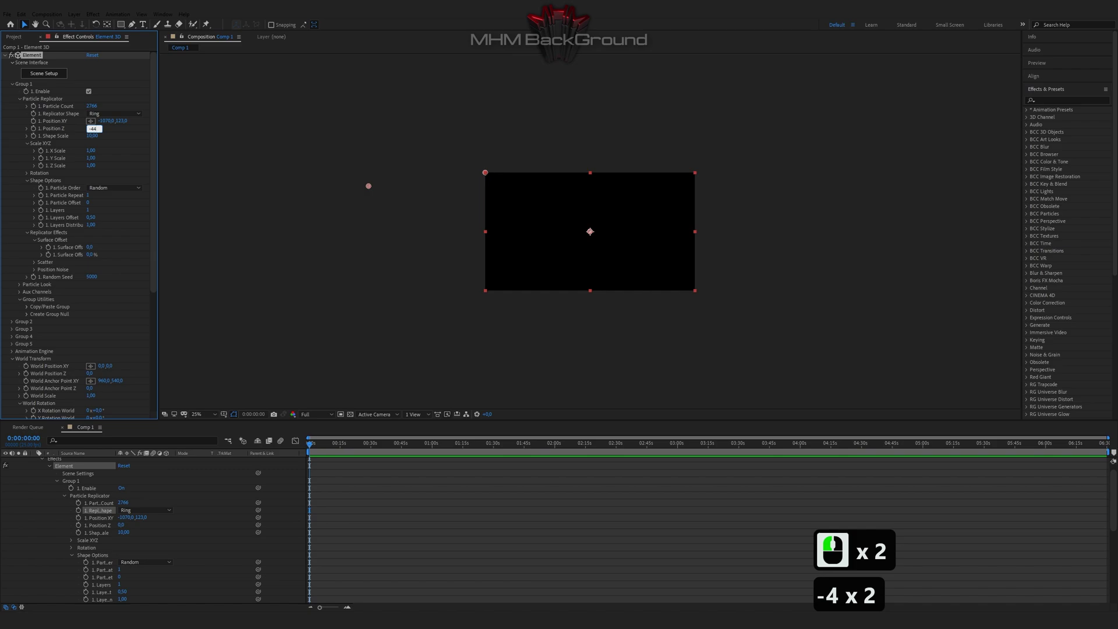
text(30)
key(Tab)
text(2)
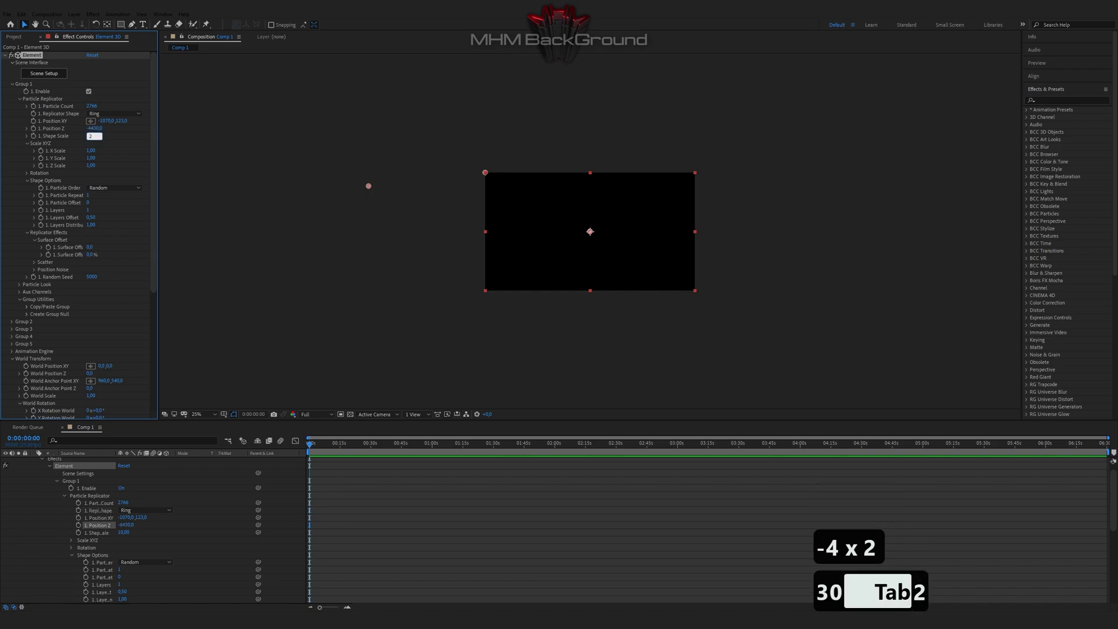
text(46.6)
key(Return)
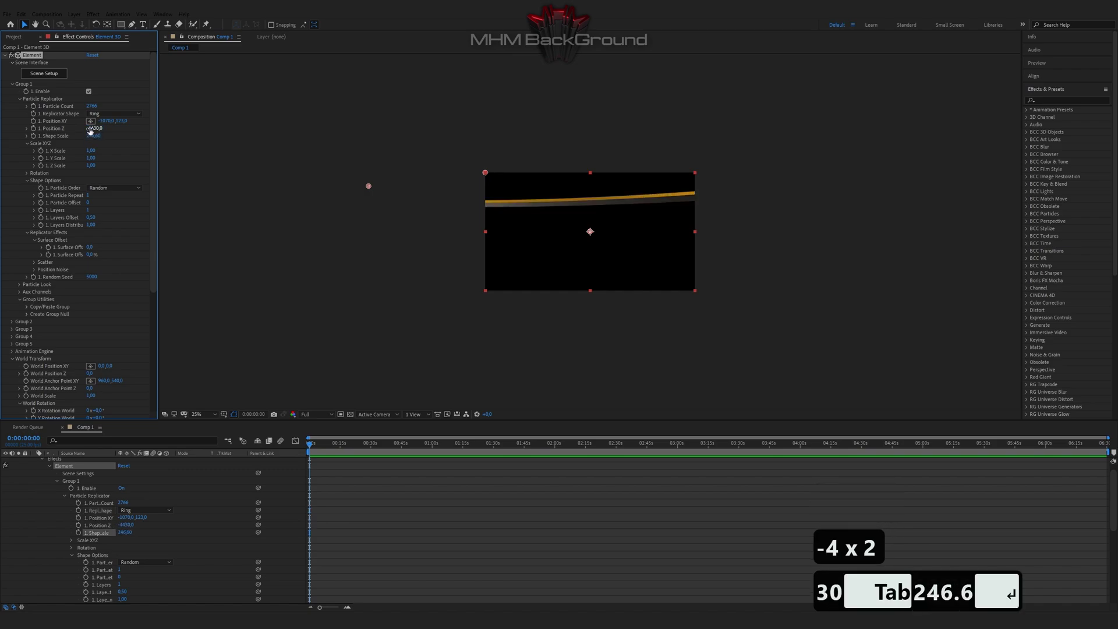
Set the World Position X to 2337 and the world Z rotation to 53°.
drag(154, 291, 155, 339)
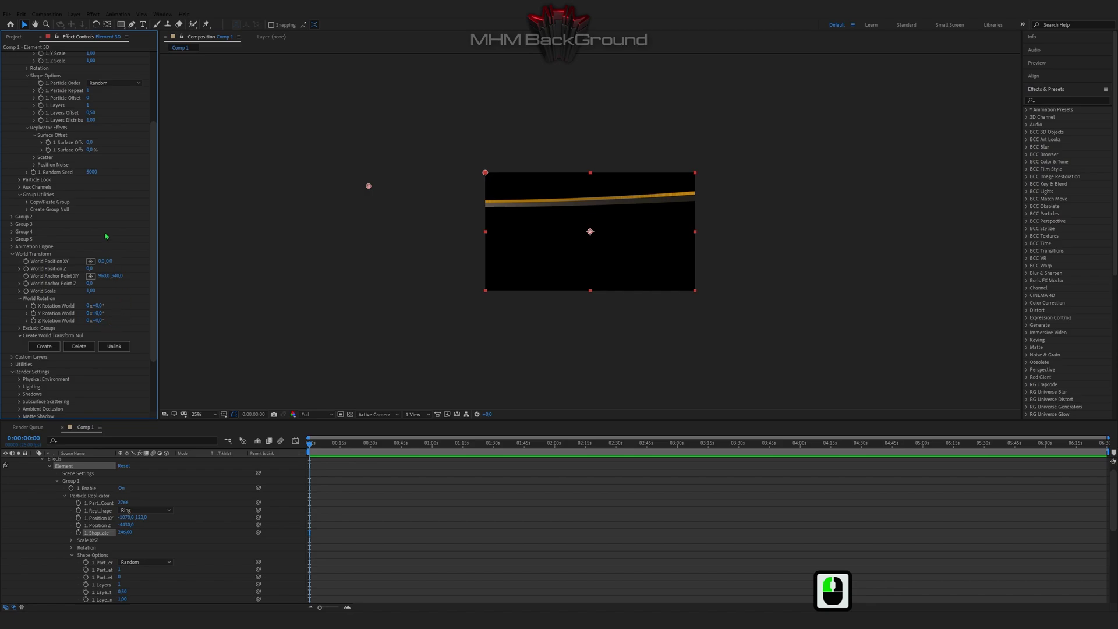
double_click(99, 262)
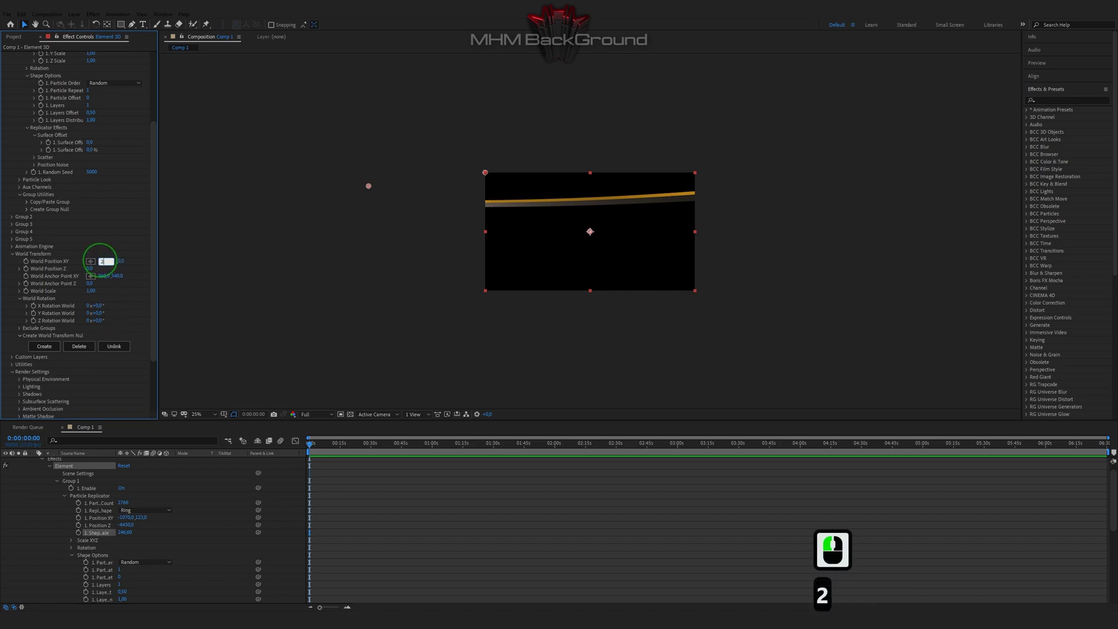
text(2337)
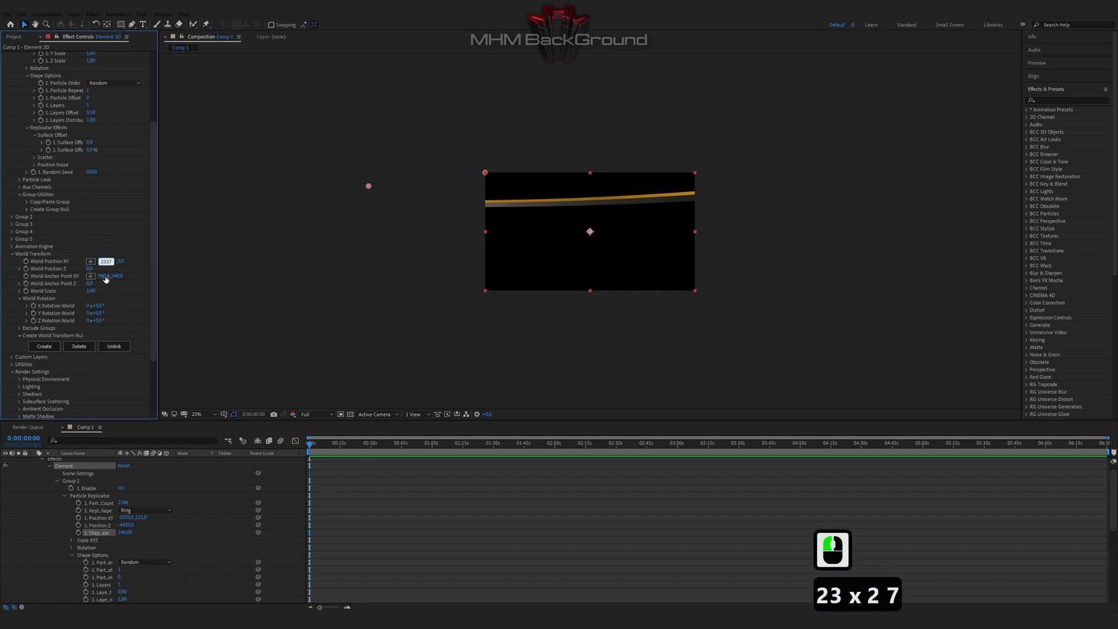
click(120, 292)
click(99, 321)
text(53)
click(120, 316)
Set Group 1's particle order to Mirror, with 13 layers and a layers offset of 0.12.
scroll(150, 309, up, 5)
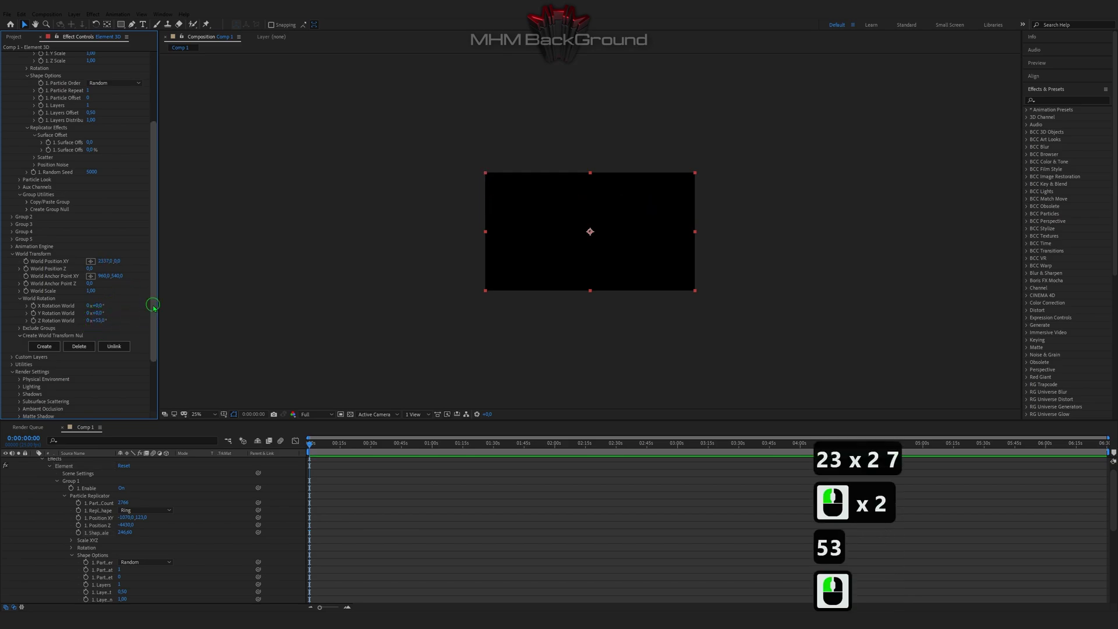
click(169, 169)
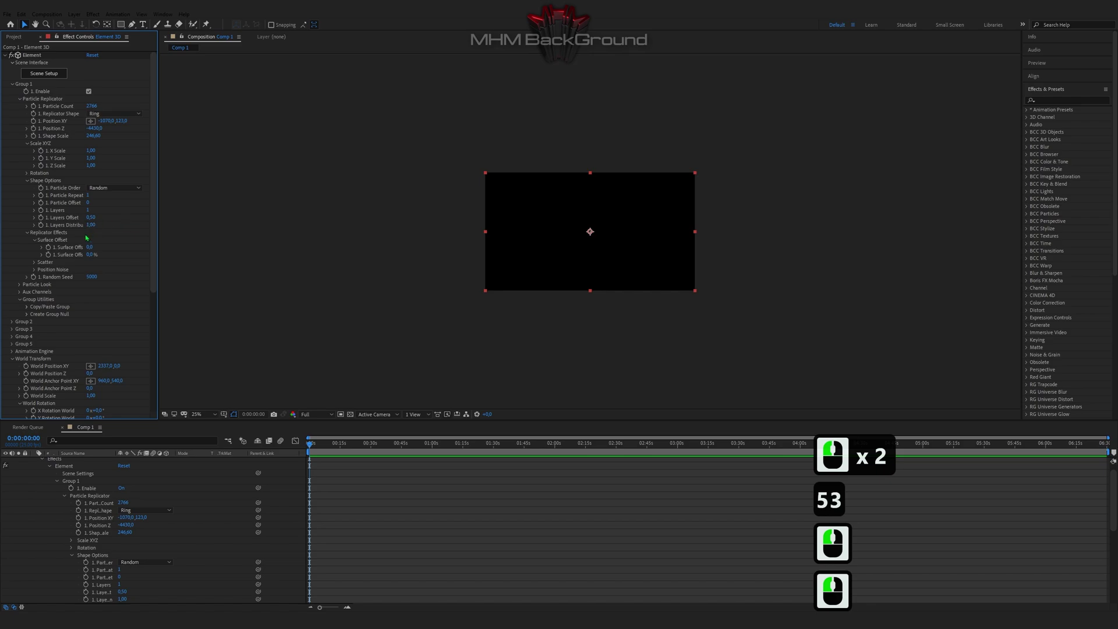
click(99, 189)
click(90, 195)
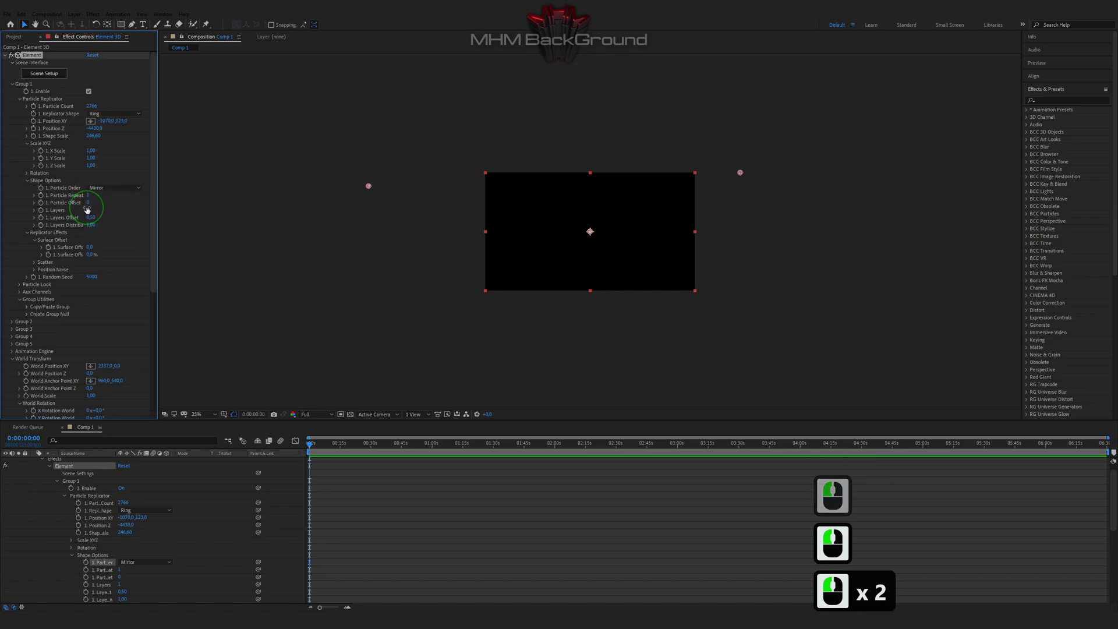
click(88, 209)
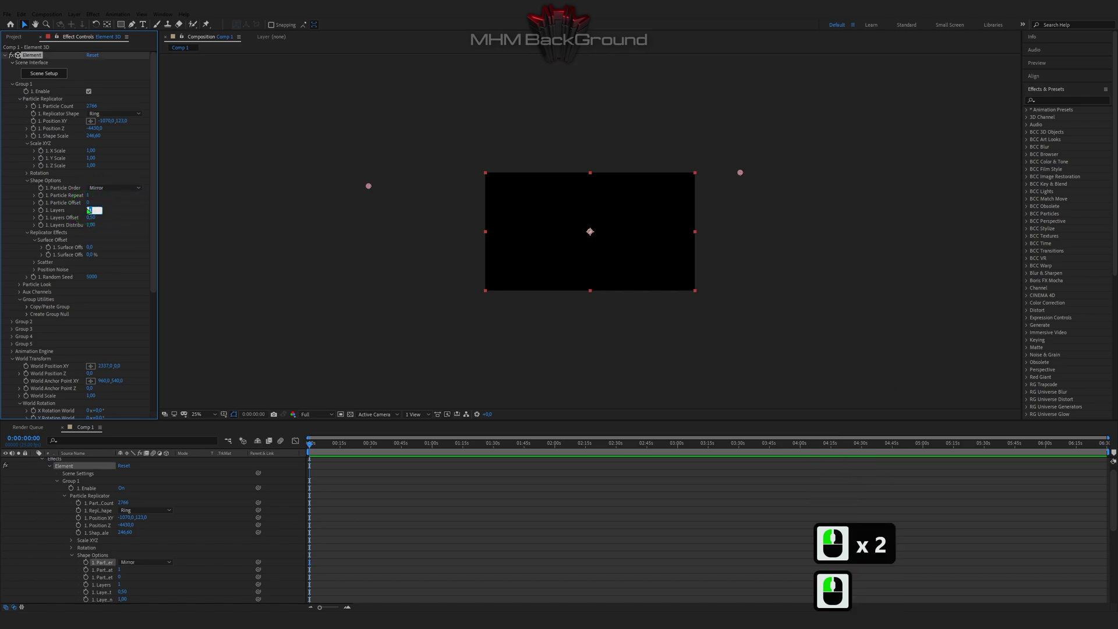
text(13)
key(Tab)
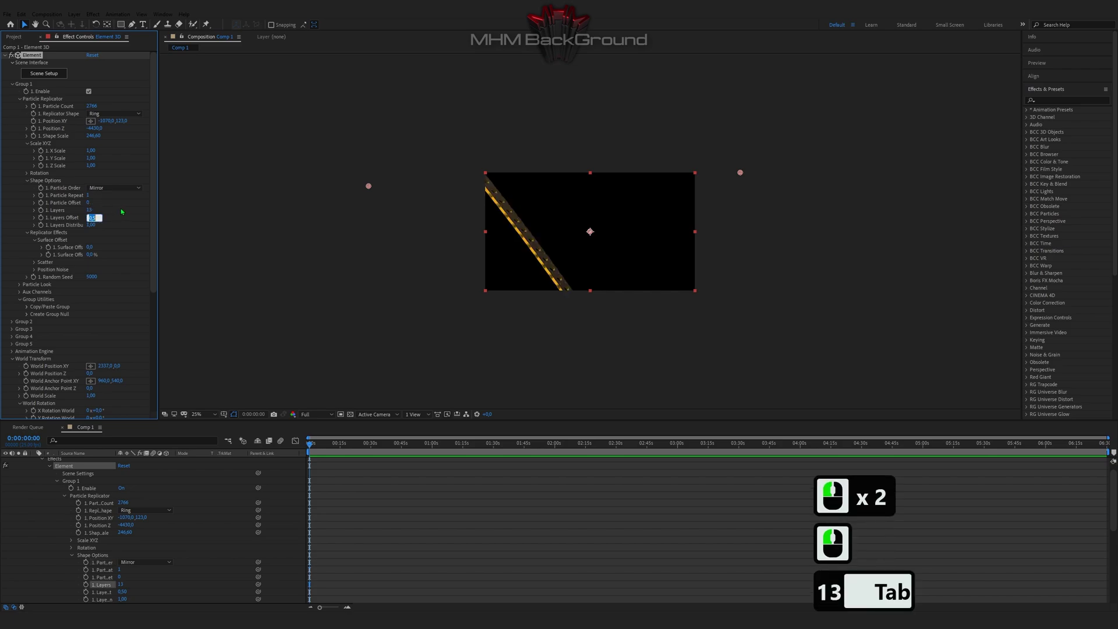
text(0.)
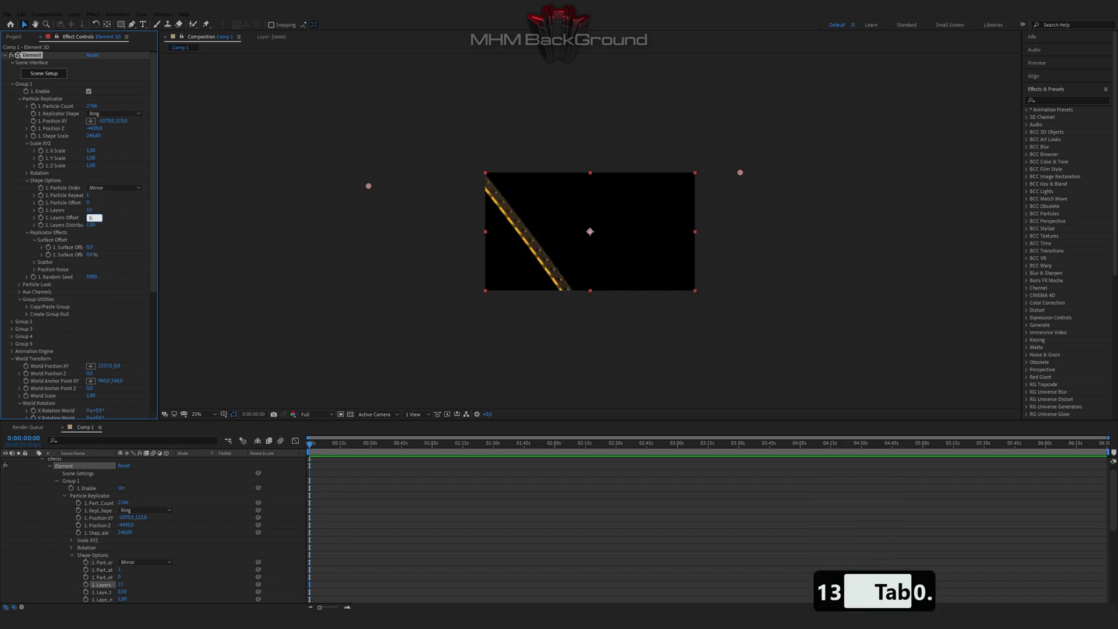
text(12)
key(Return)
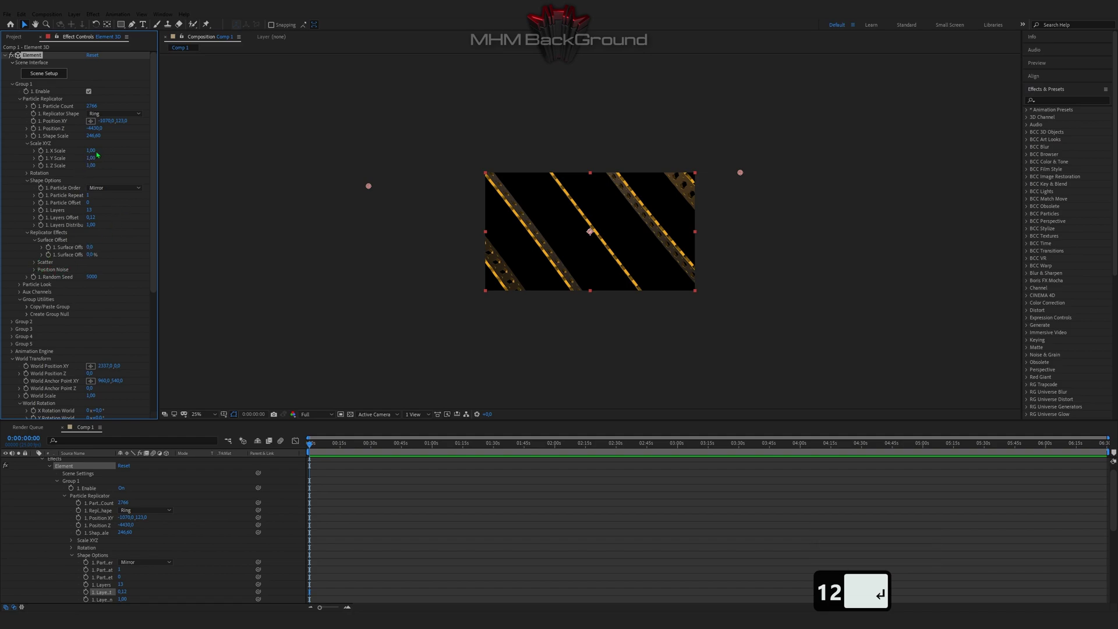
Animate the Y rotation of Group 1's replicator with the expression time*1 and preview the playback.
click(26, 172)
drag(92, 181, 114, 183)
key(ctrl+z)
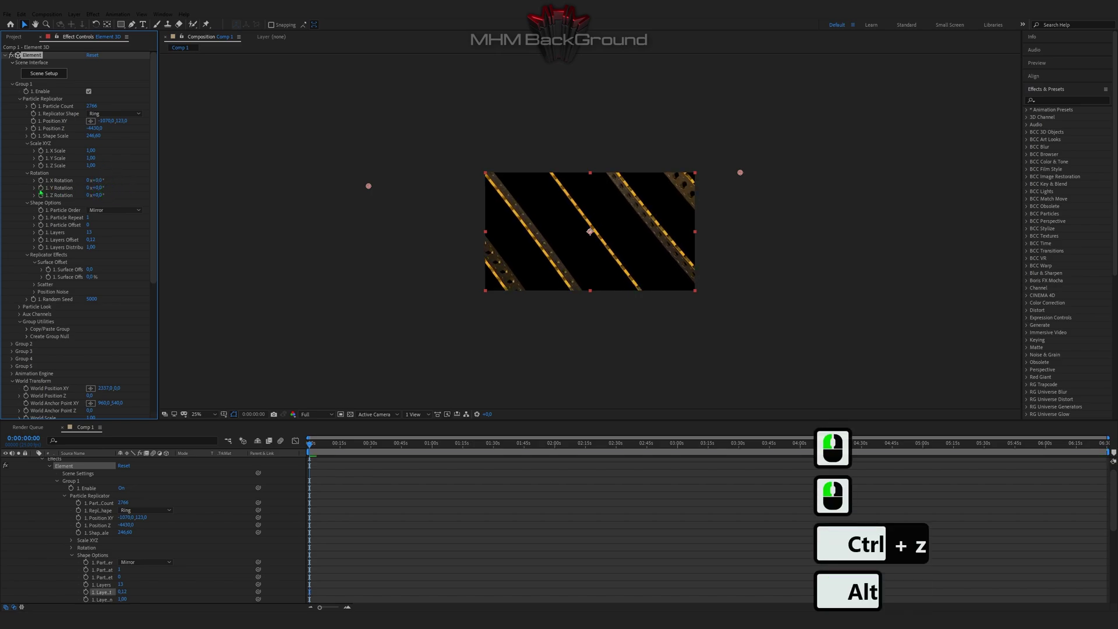
alt+click(41, 187)
text(time*1)
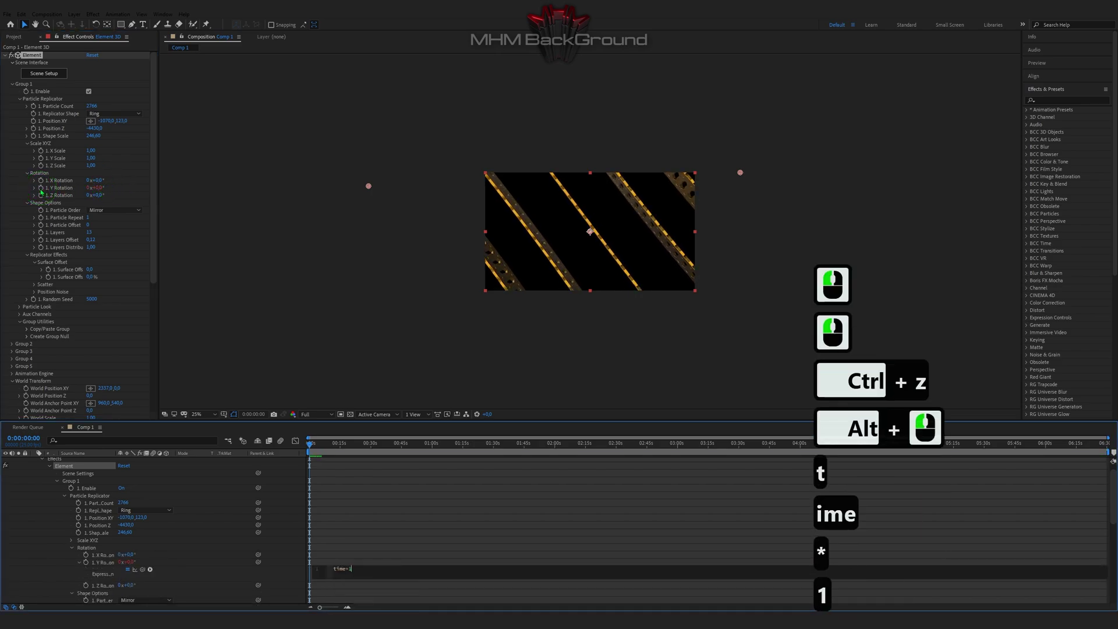
click(375, 490)
key(space)
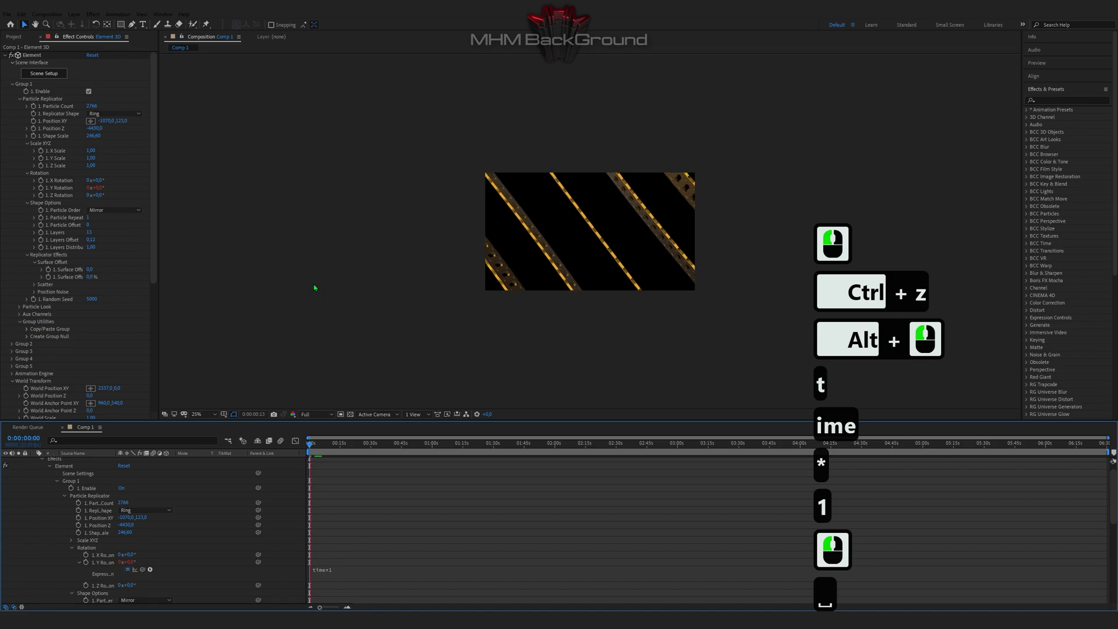
key(space)
scroll(315, 304, up, 2)
key(space)
key(space)
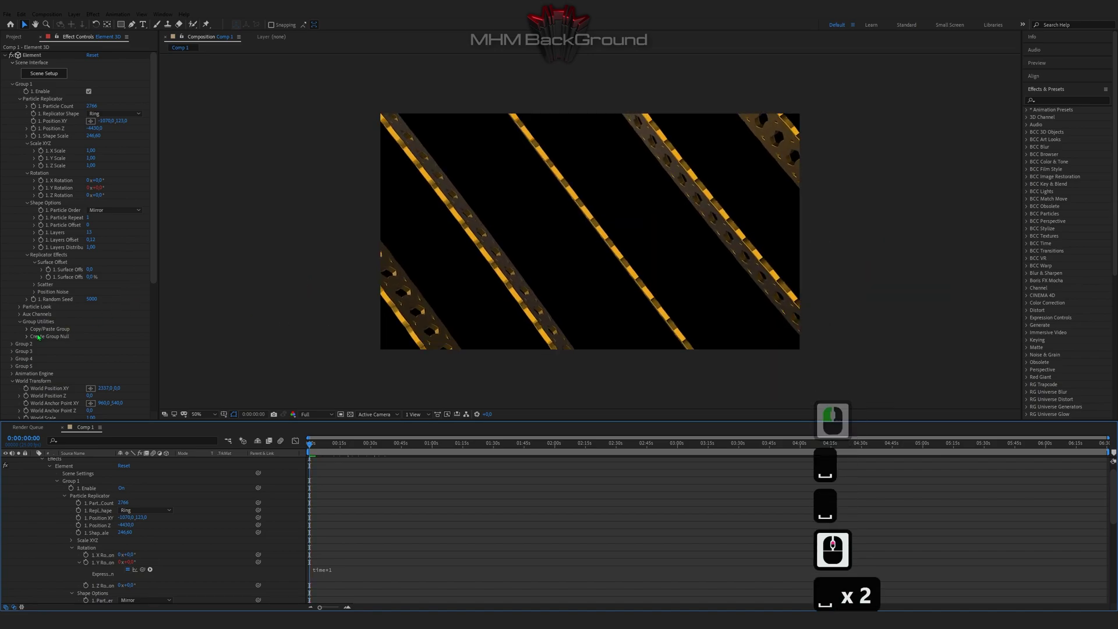
Set the Y size of Group 1's particles to 3.9 in Particle Look and preview the playback.
click(19, 307)
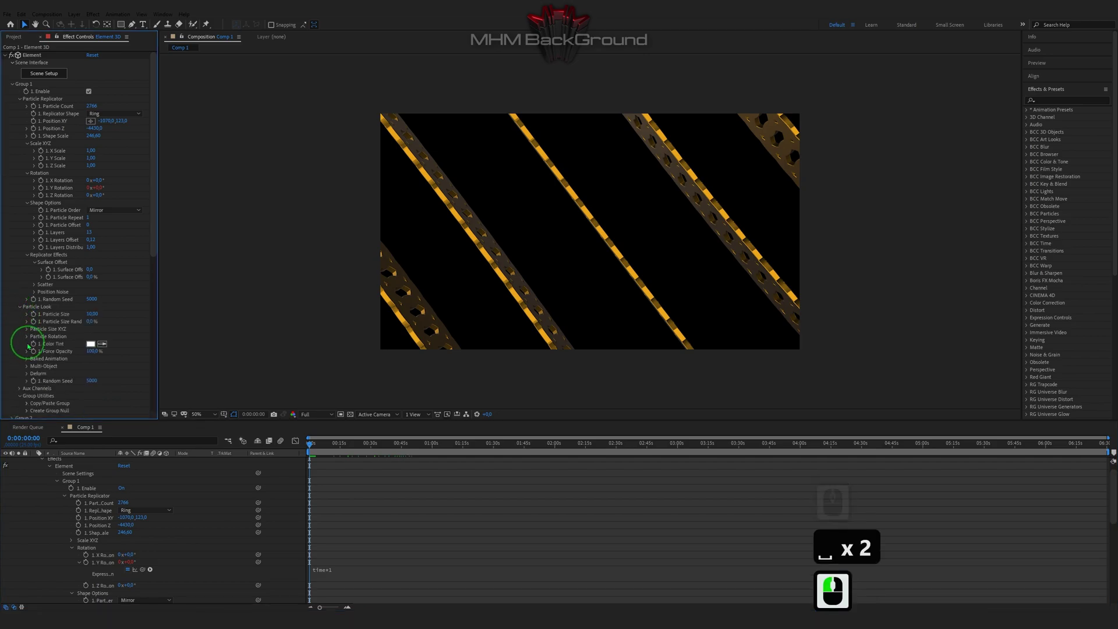
click(89, 345)
click(90, 344)
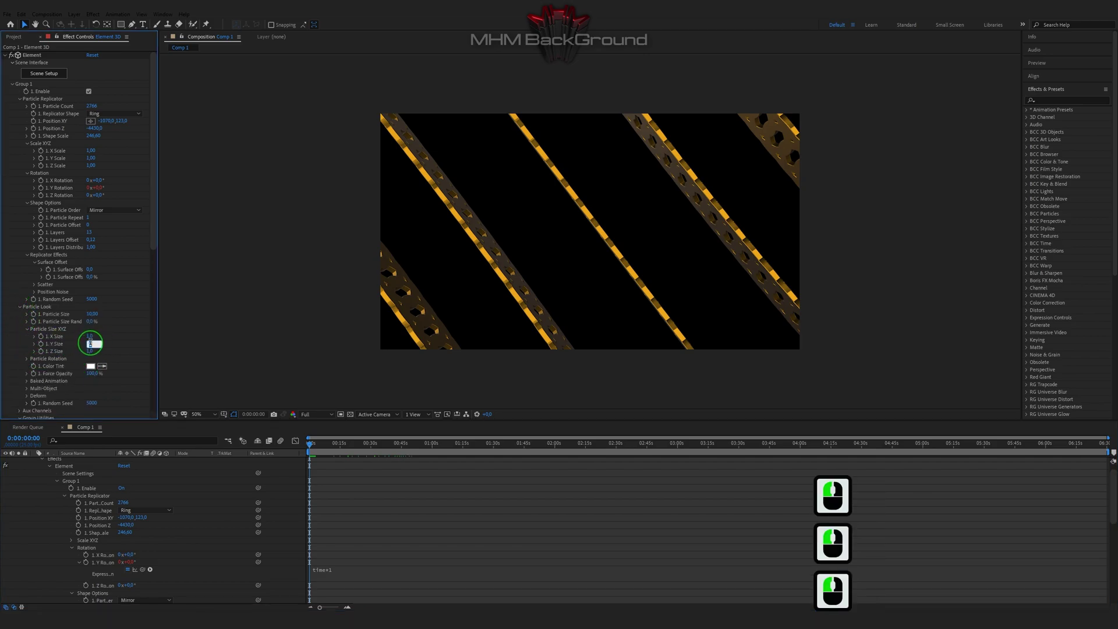
text(3.9)
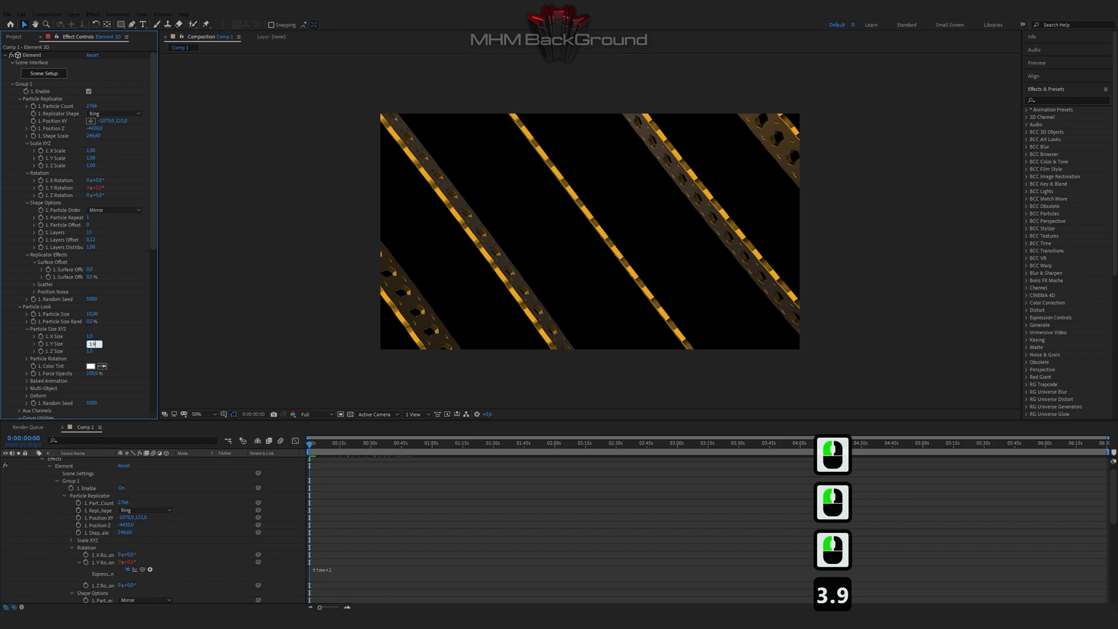
key(Return)
key(space)
key(space)
key(space)
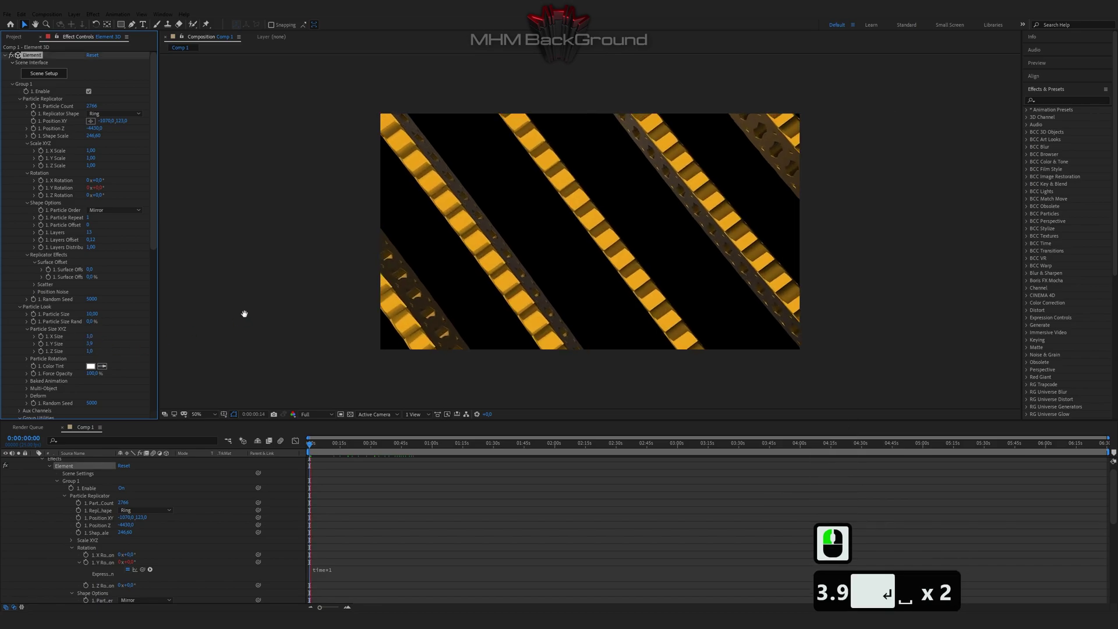
key(space)
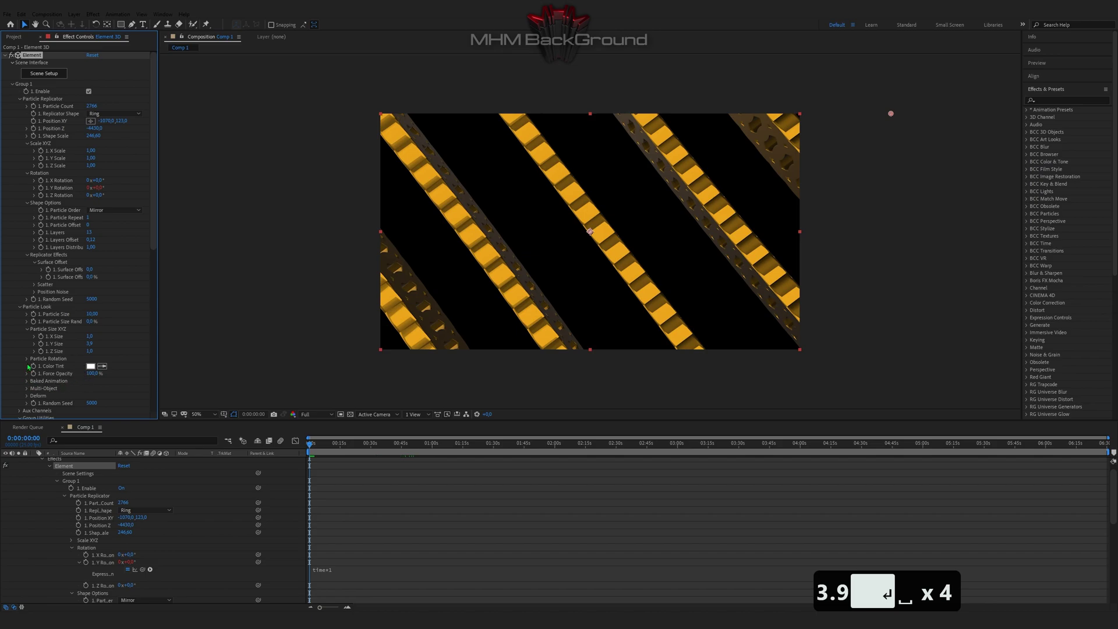
Set the orientation of Group 1's particles to Face Camera and their X rotation to 88°.
click(26, 359)
click(101, 366)
click(97, 372)
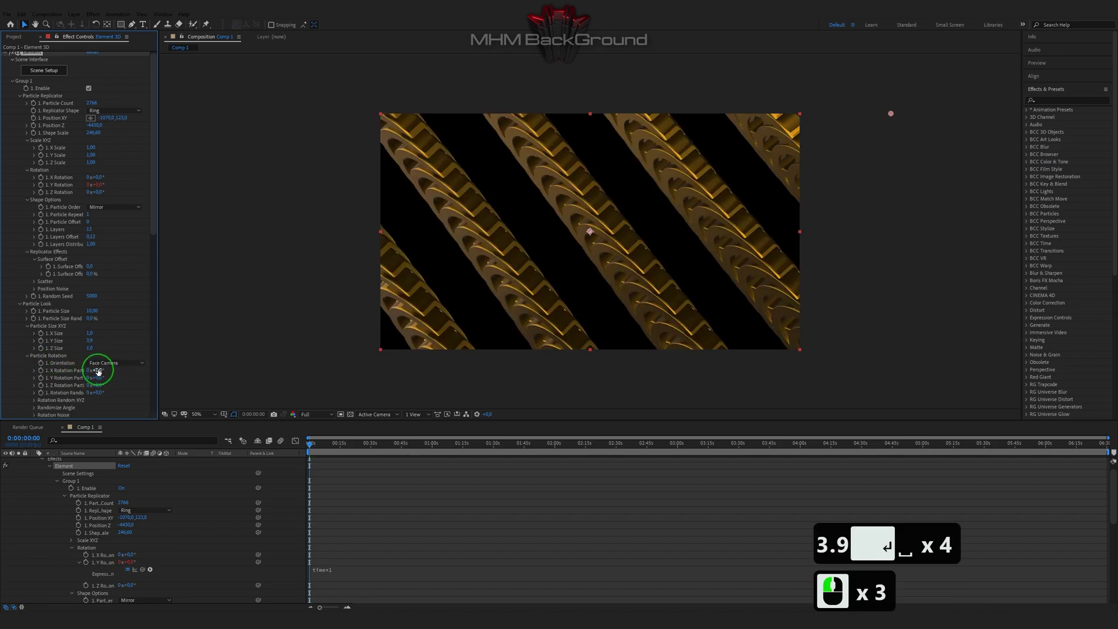
click(120, 371)
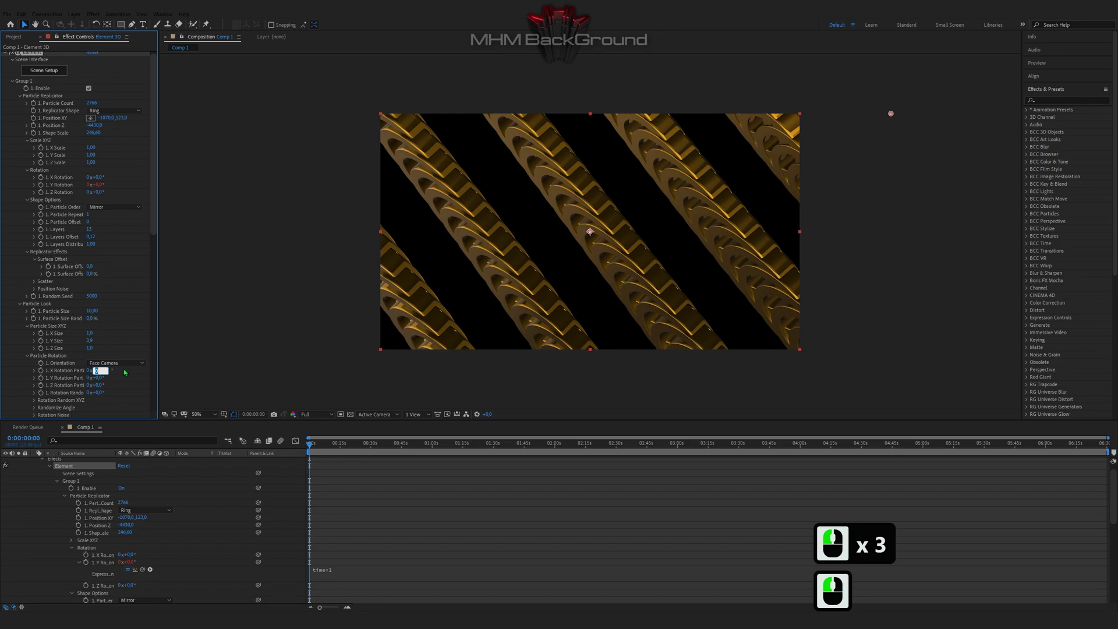
text(88)
key(Tab)
Set the Y rotation of Group 1's particles to 201° and their Z rotation to 123°.
text(201)
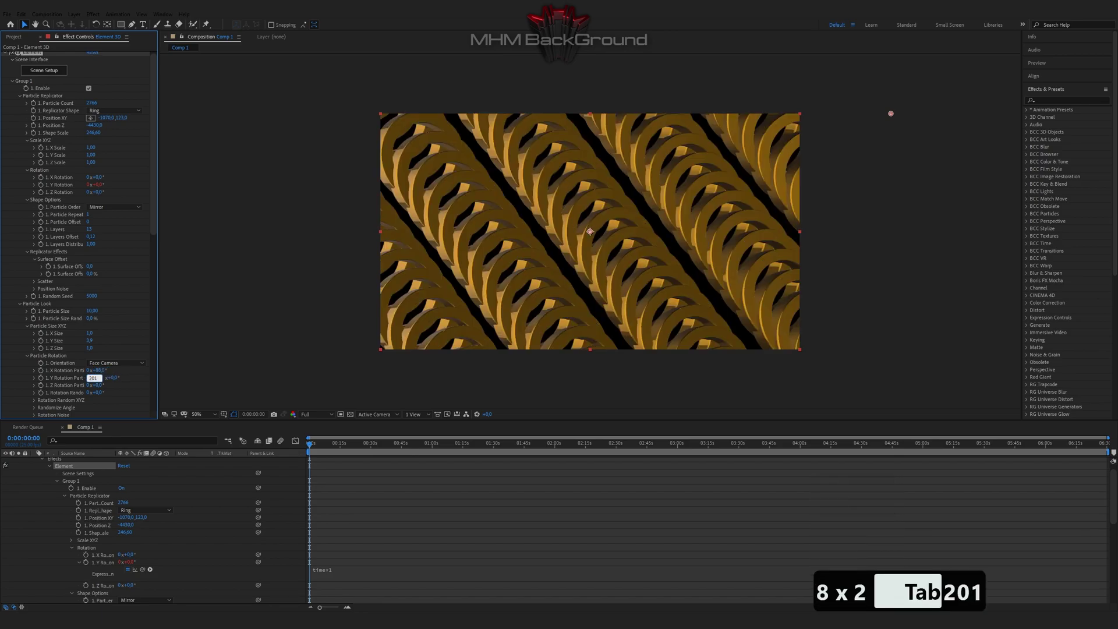
key(Return)
click(93, 378)
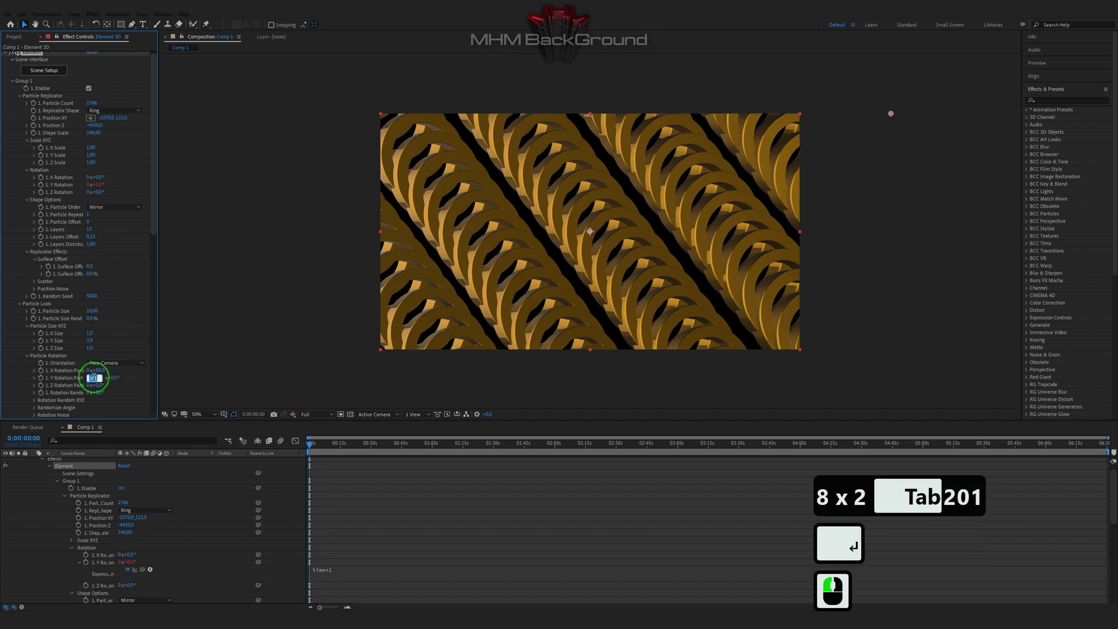
text(0)
key(Tab)
text(201)
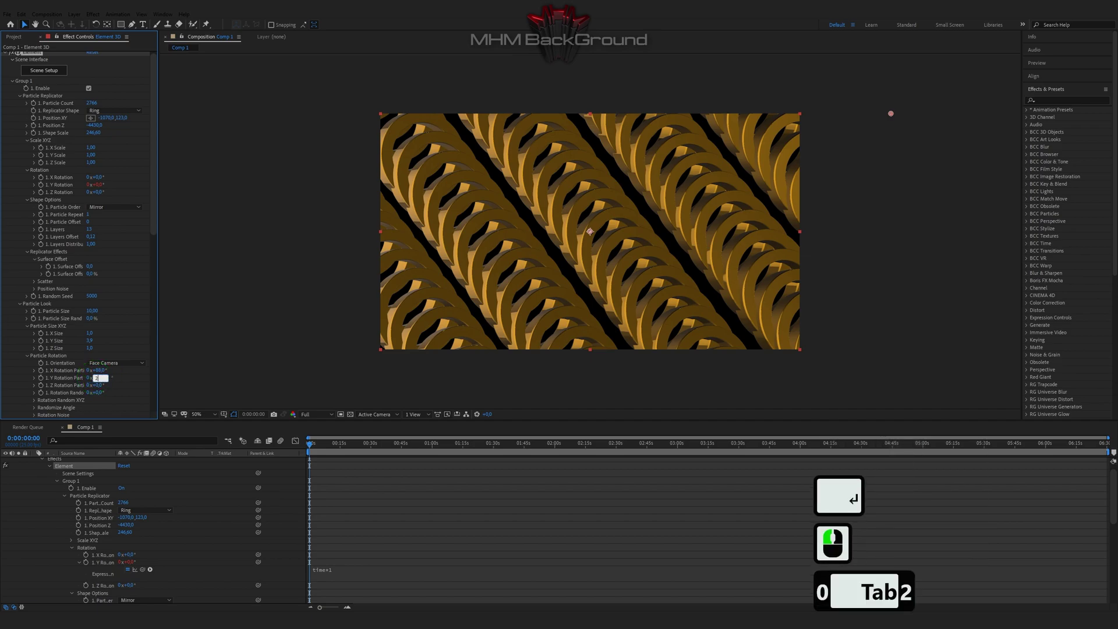
key(Tab)
key(Tab)
text(123)
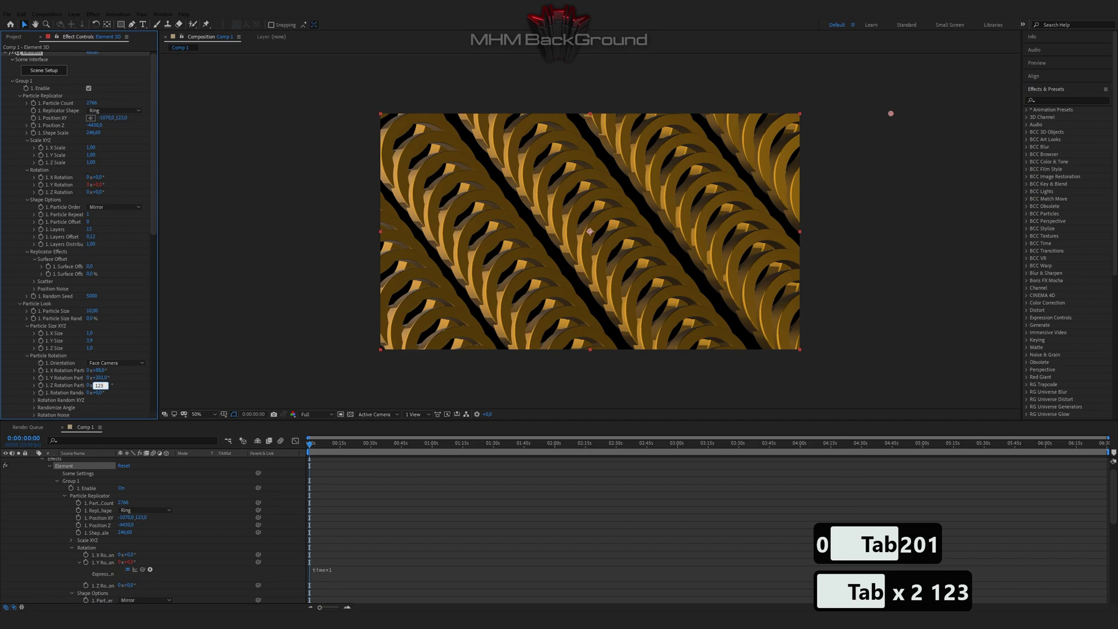
key(Return)
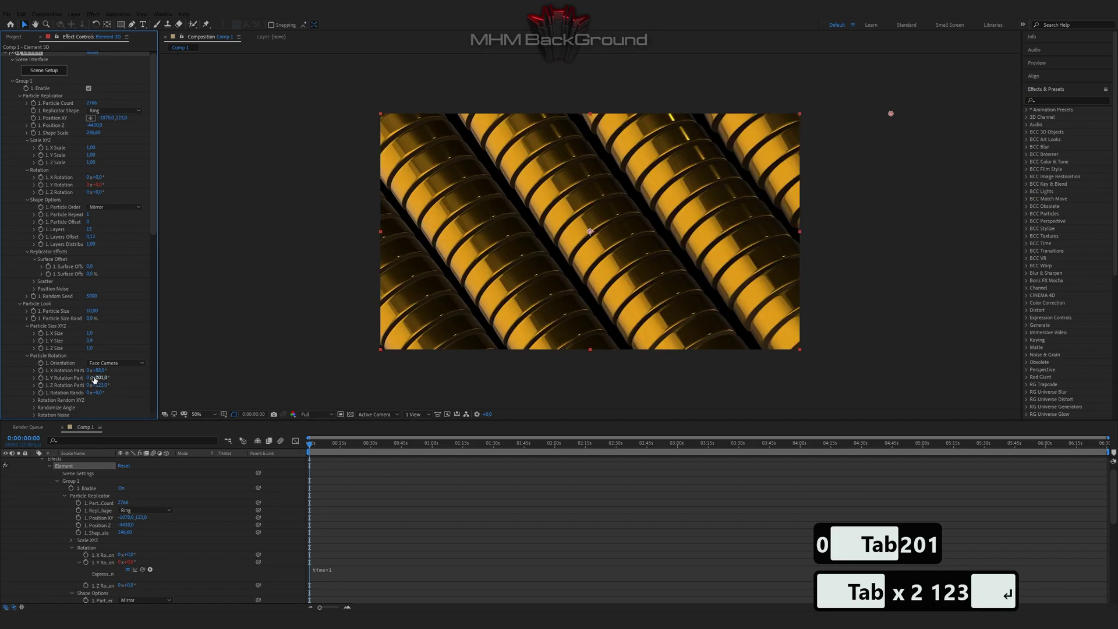
Change the Z rotation of Group 1's particles to 128° and preview the playback.
click(101, 385)
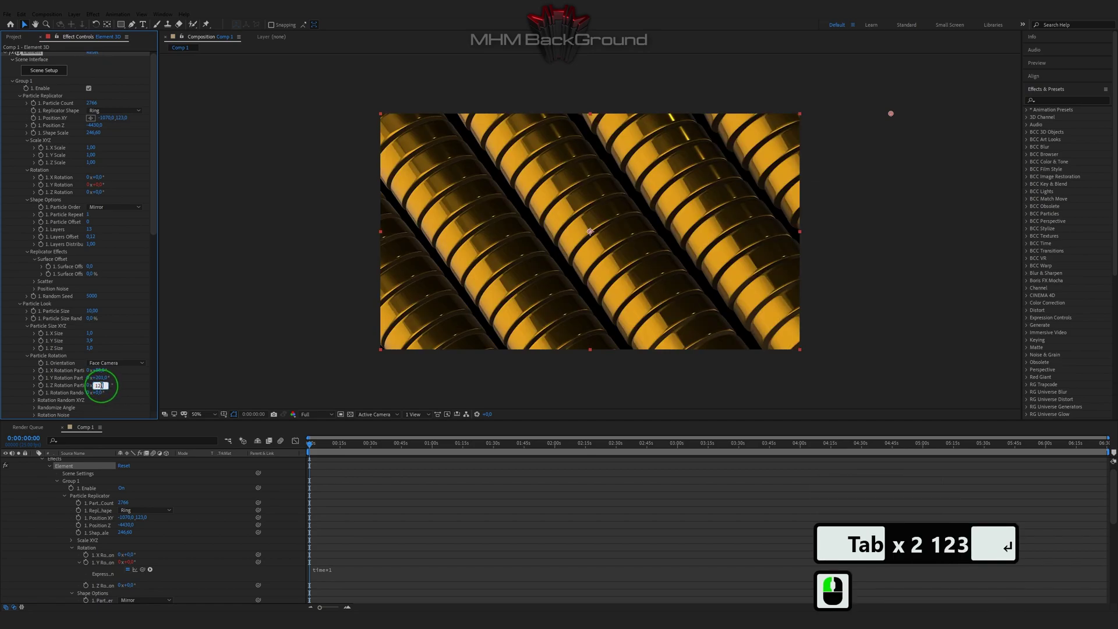
click(101, 385)
text(8)
click(151, 386)
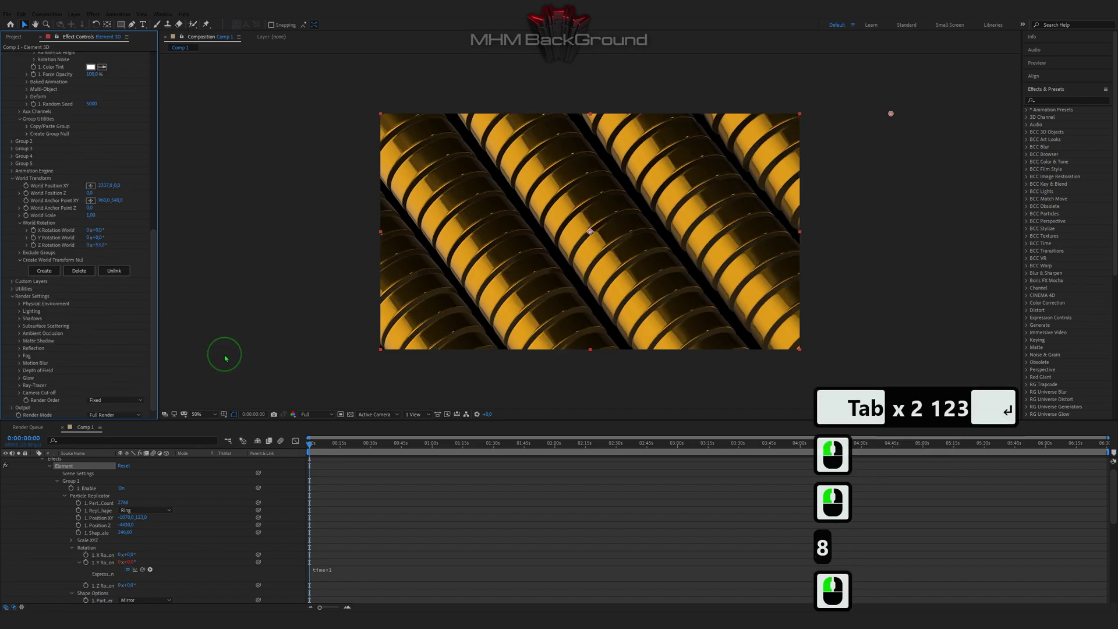
key(space)
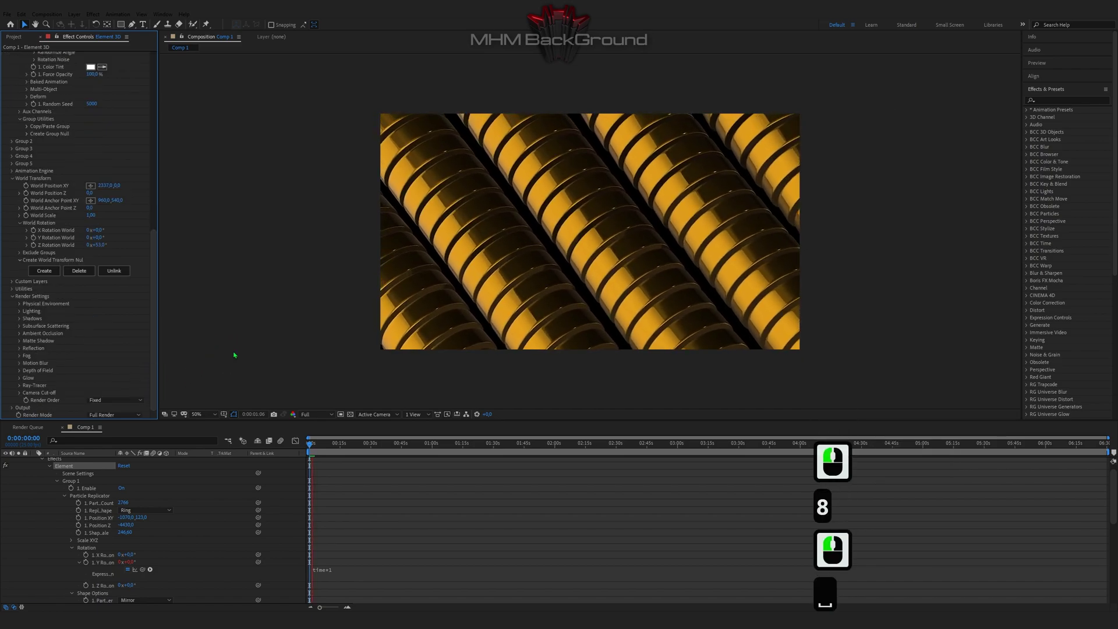
key(space)
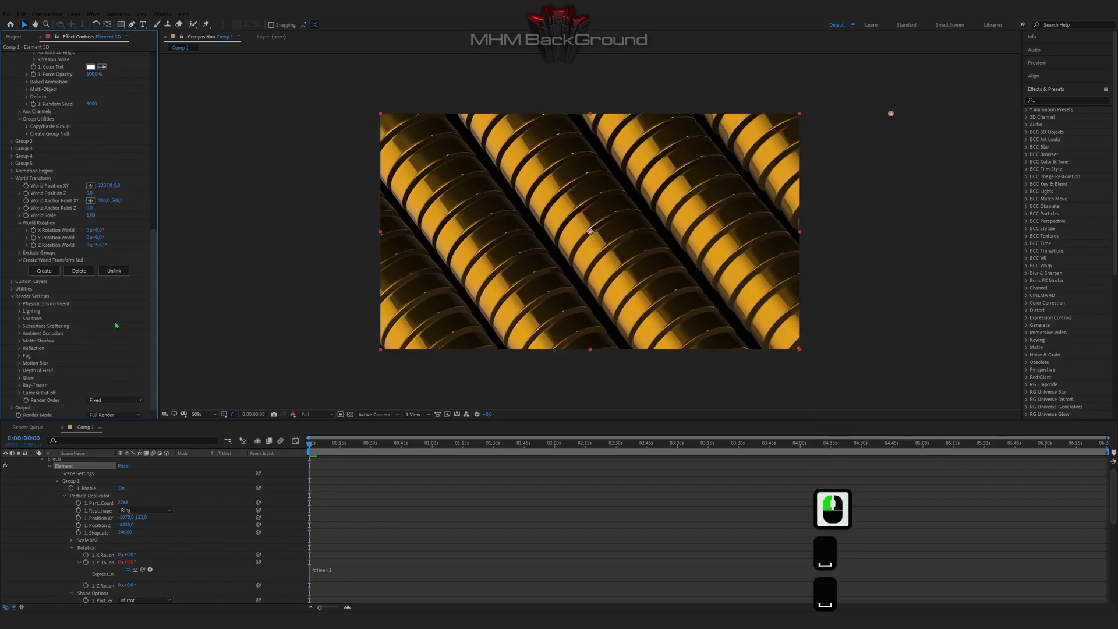
Enable the Bend deformation for Group 1's particles and set its Bend Angle to 63°.
double_click(114, 329)
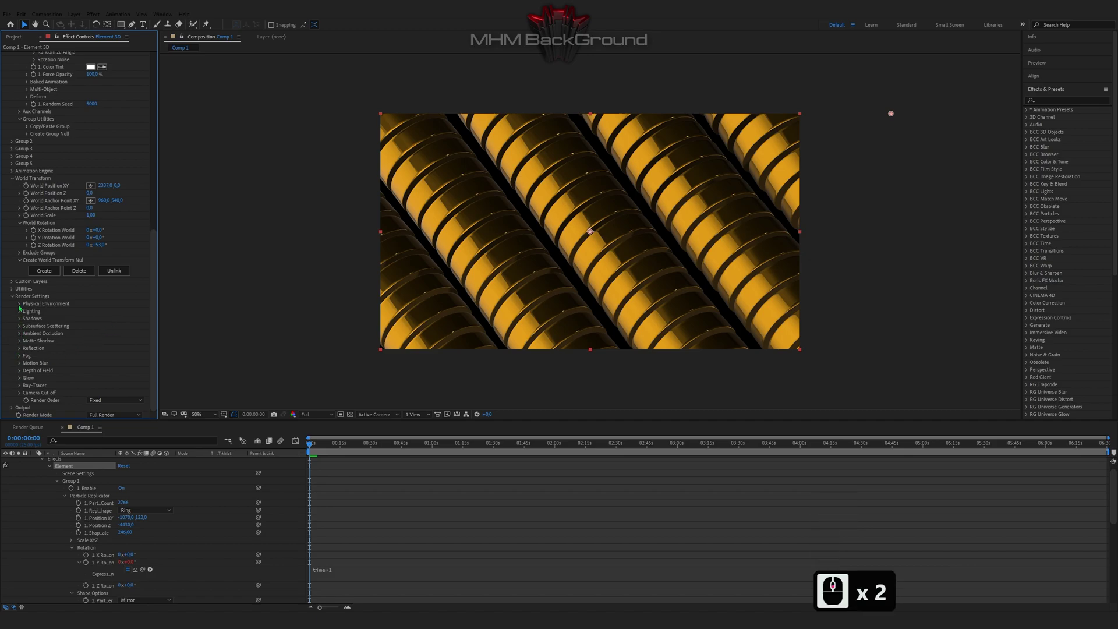
scroll(18, 190, up, 2)
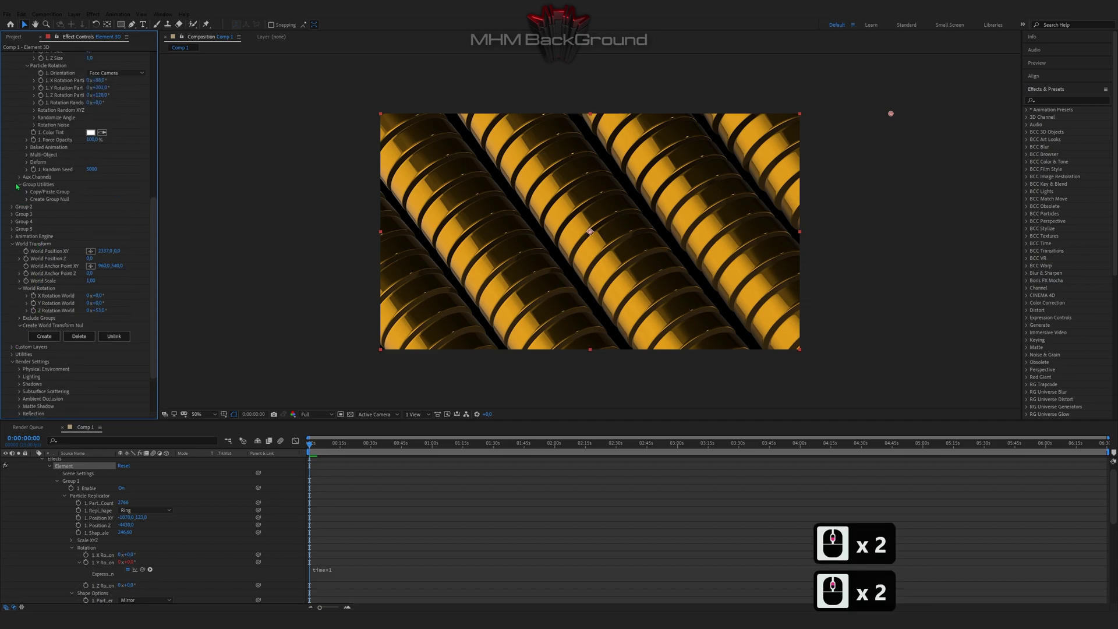
click(27, 163)
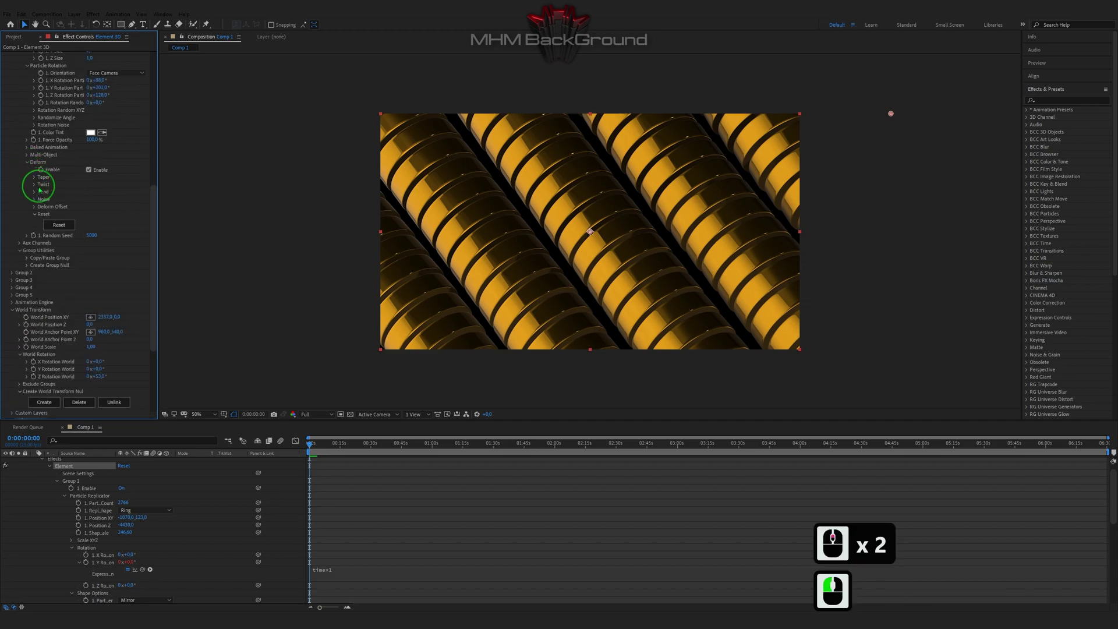
click(35, 191)
click(88, 199)
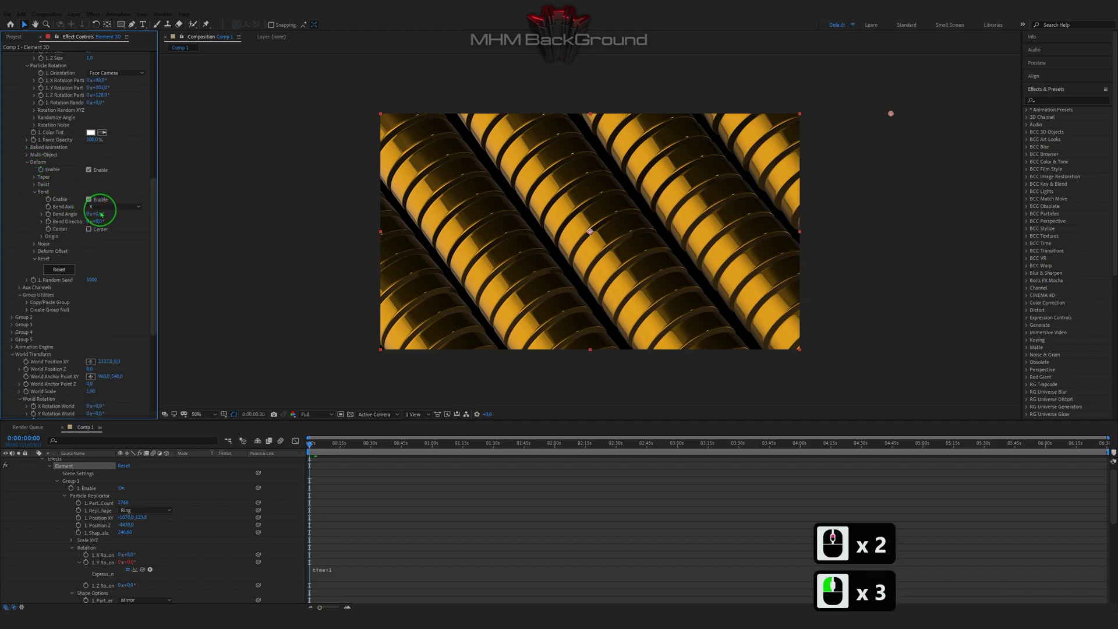
click(99, 214)
text(63)
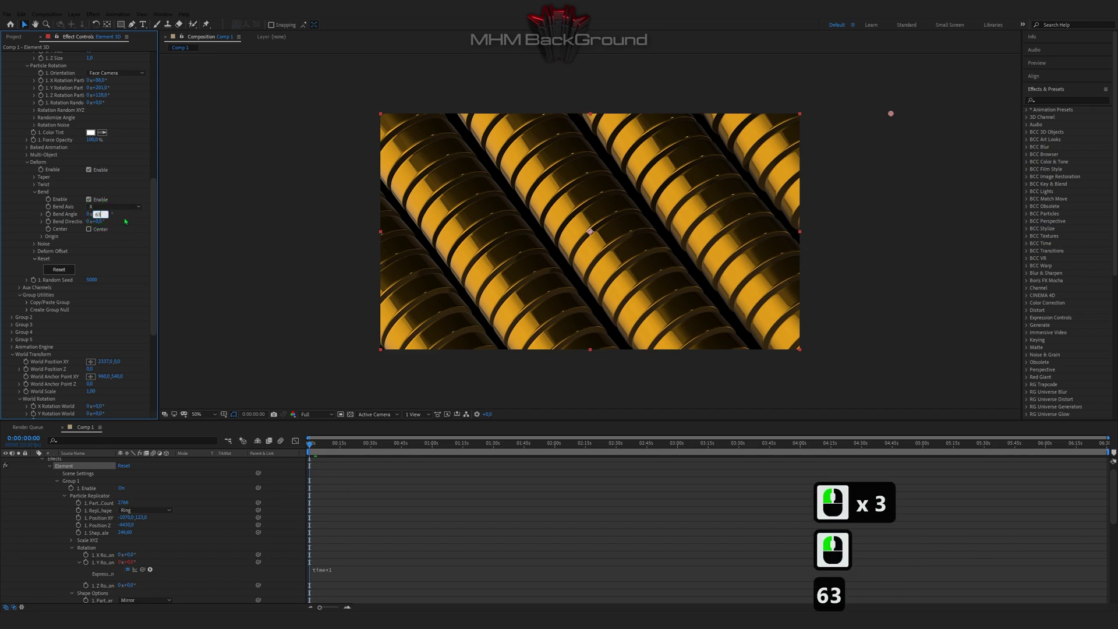
click(67, 225)
Animate the Y orientation of the Bend origin with the expression time*11 and preview the playback.
click(42, 236)
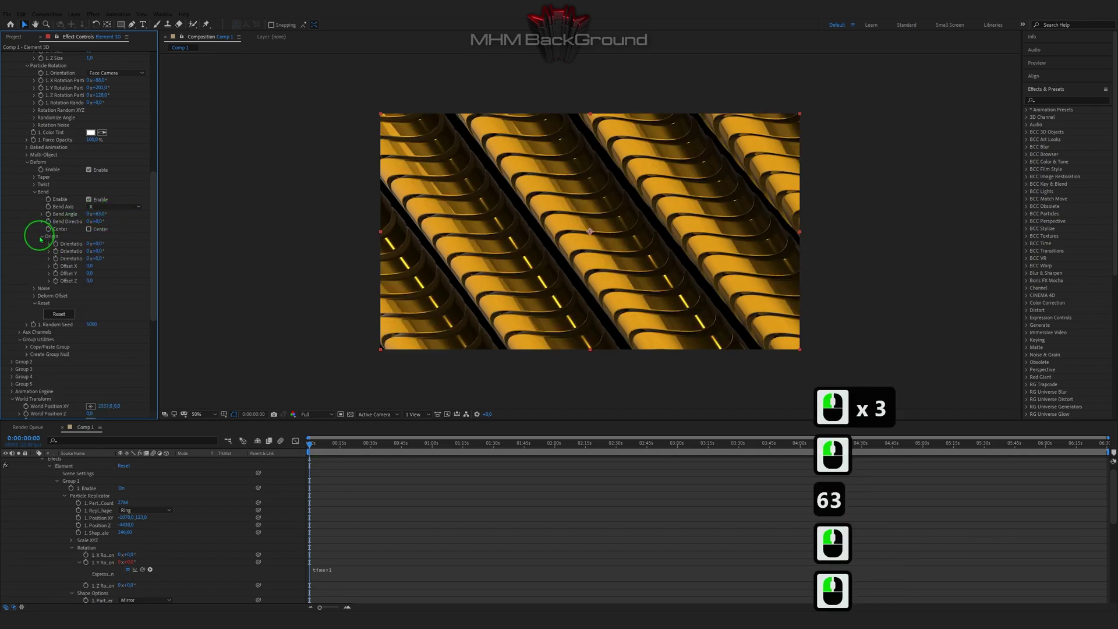
alt+click(57, 251)
text(time)
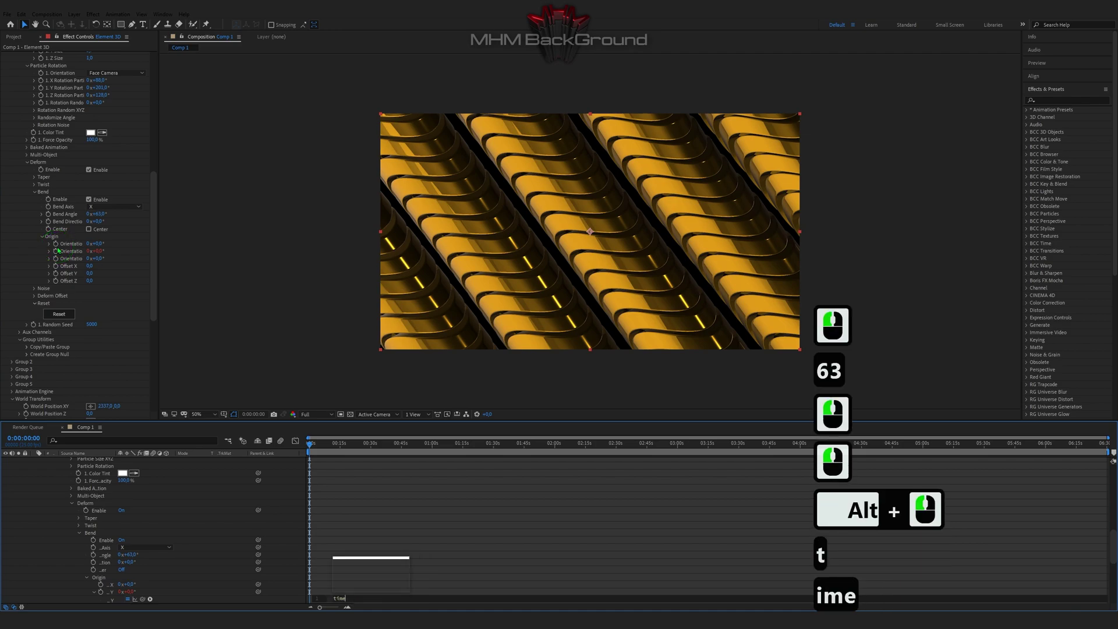
text(*11)
click(341, 326)
key(space)
key(space)
key(space)
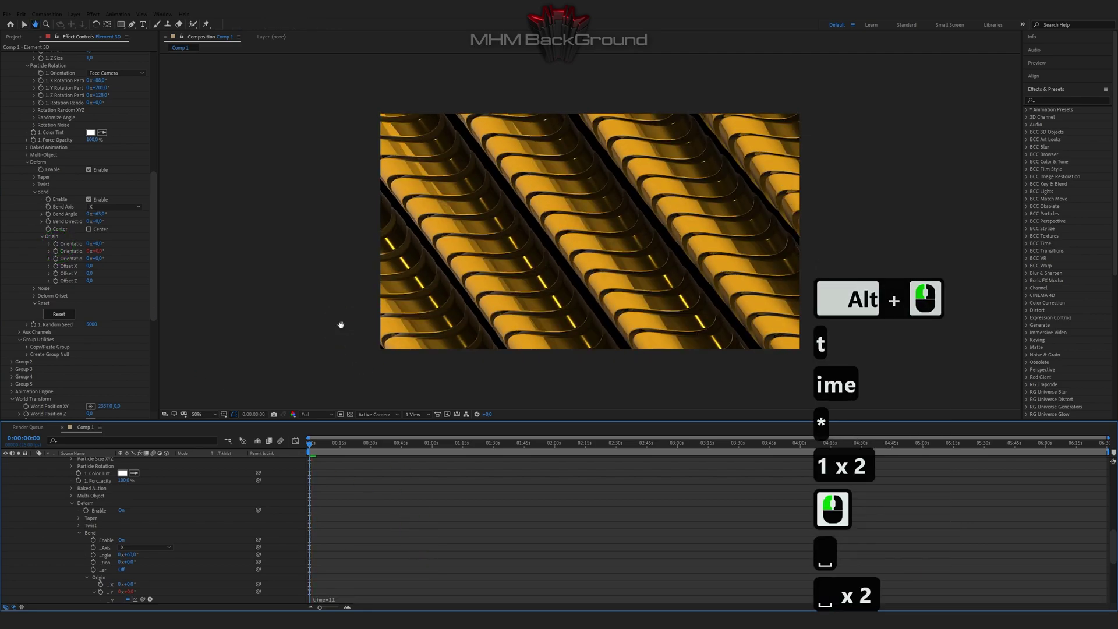
key(space)
key(space)
key(space)
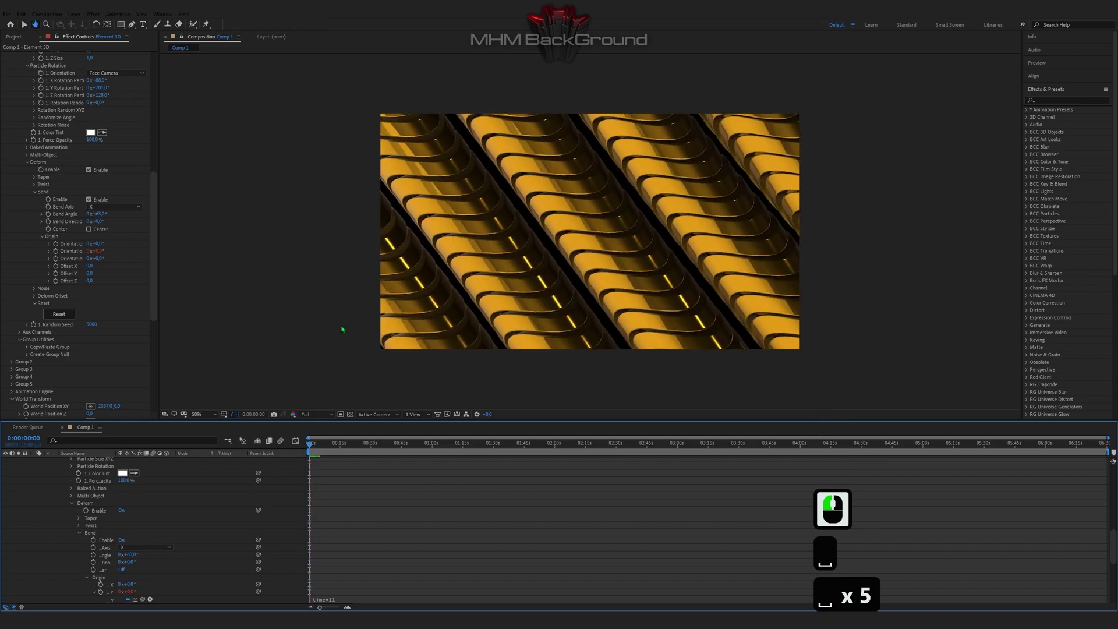
Set the SSAO Intensity to 22.2 in the ambient occlusion render settings and preview the playback.
scroll(21, 342, down, 10)
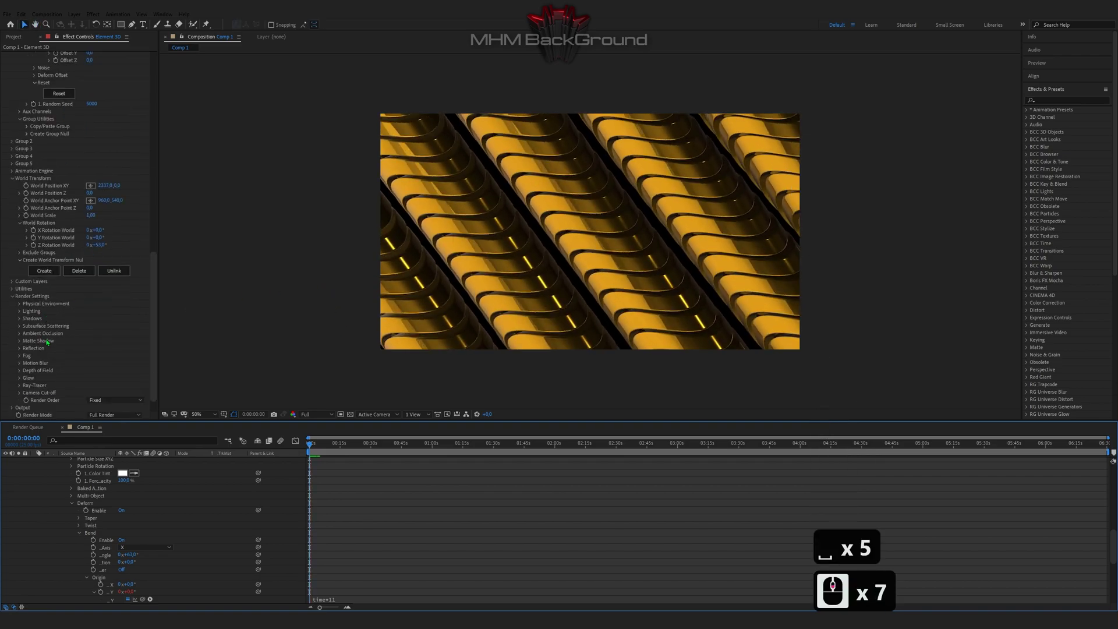
click(20, 333)
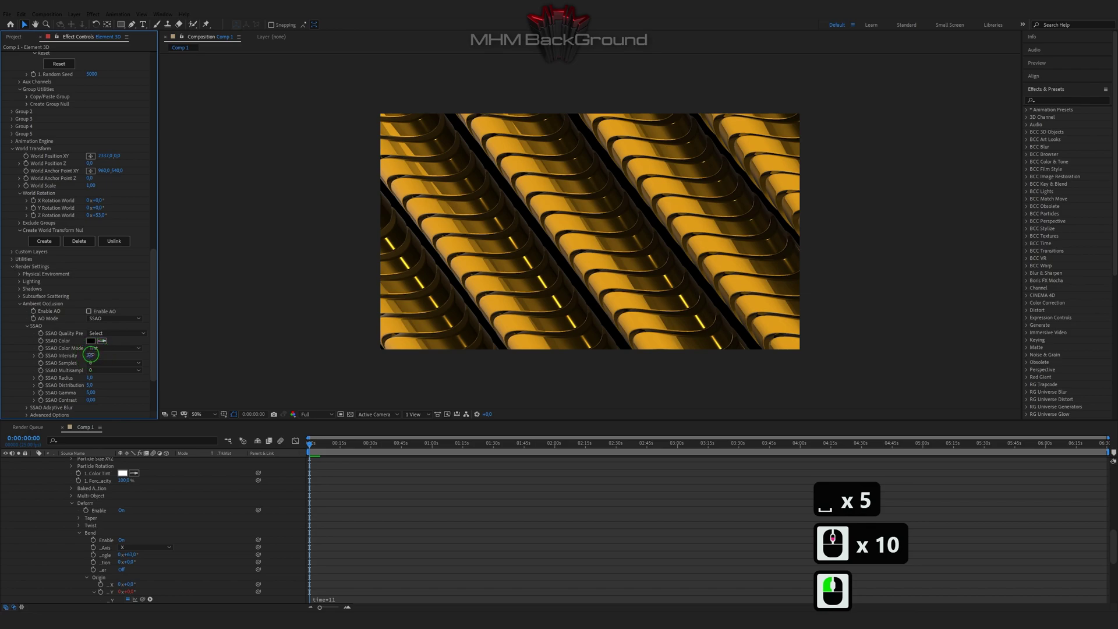
click(90, 354)
text(22.2)
key(Return)
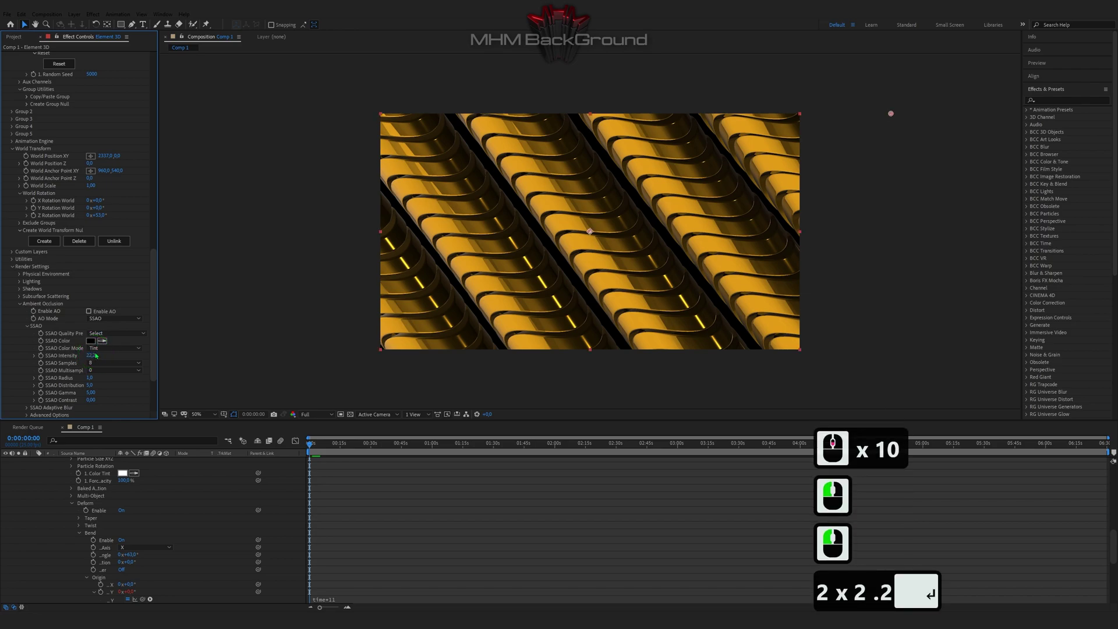
key(space)
key(space)
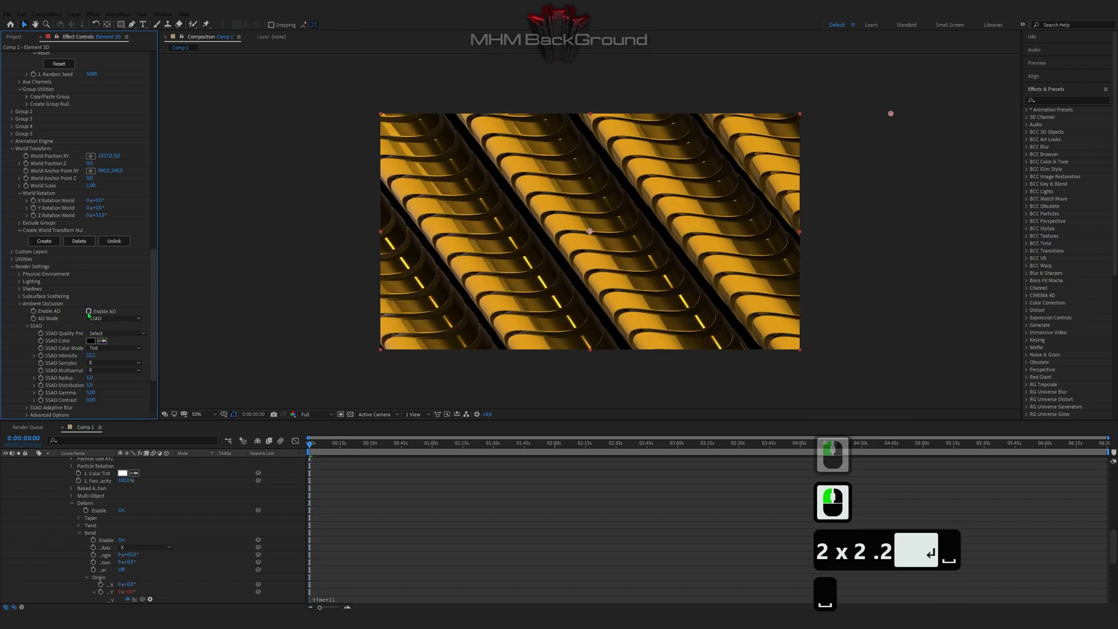
Enable ambient occlusion for the Element render and preview the playback.
click(88, 312)
key(space)
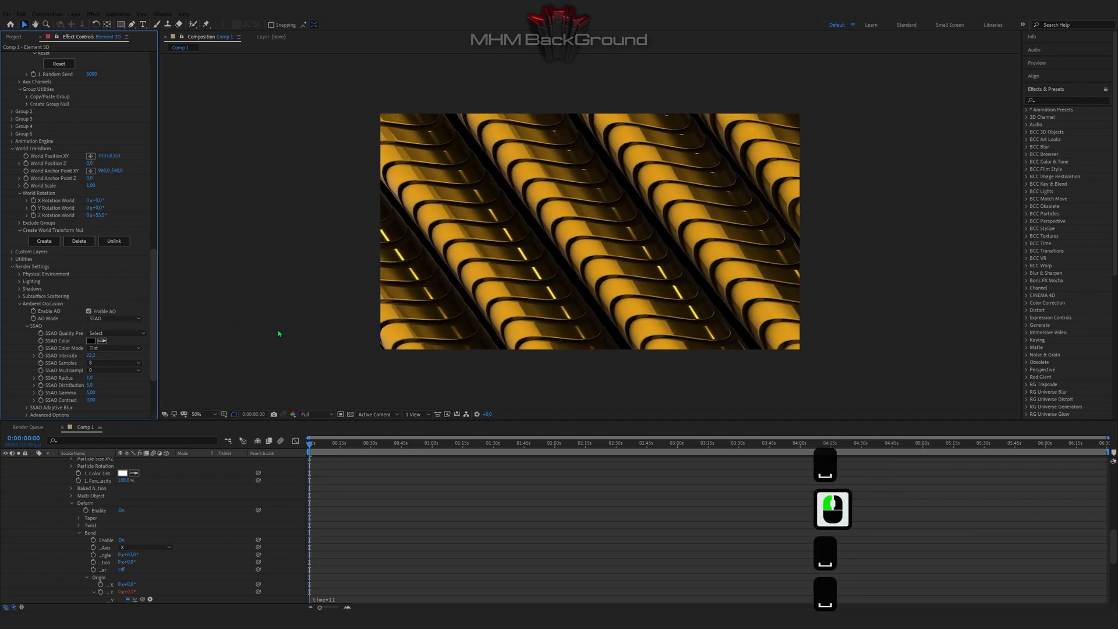
key(space)
key(space)
Collapse the Element 3D layer's properties in the timeline and add a new adjustment layer to the composition.
scroll(52, 481, up, 10)
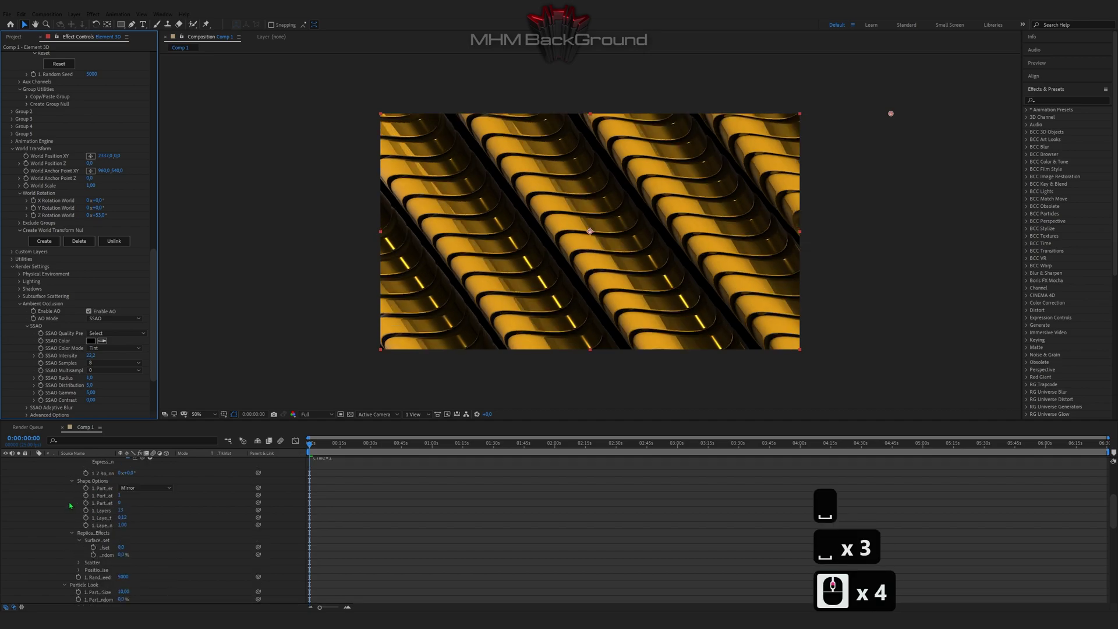
click(49, 475)
click(33, 461)
right_click(57, 496)
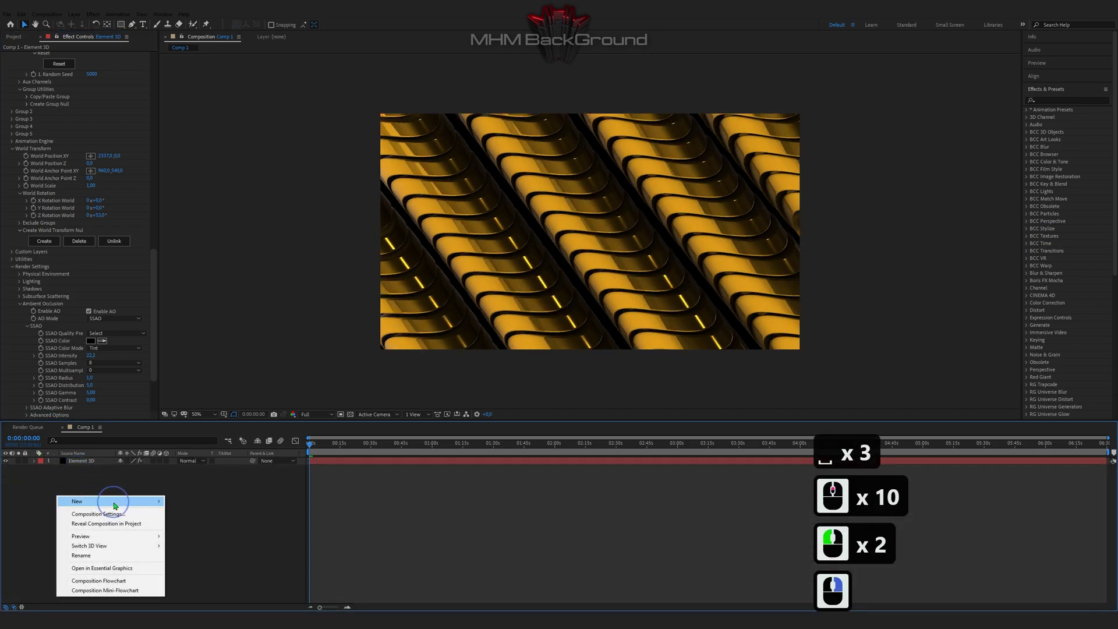
mouse_move(114, 505)
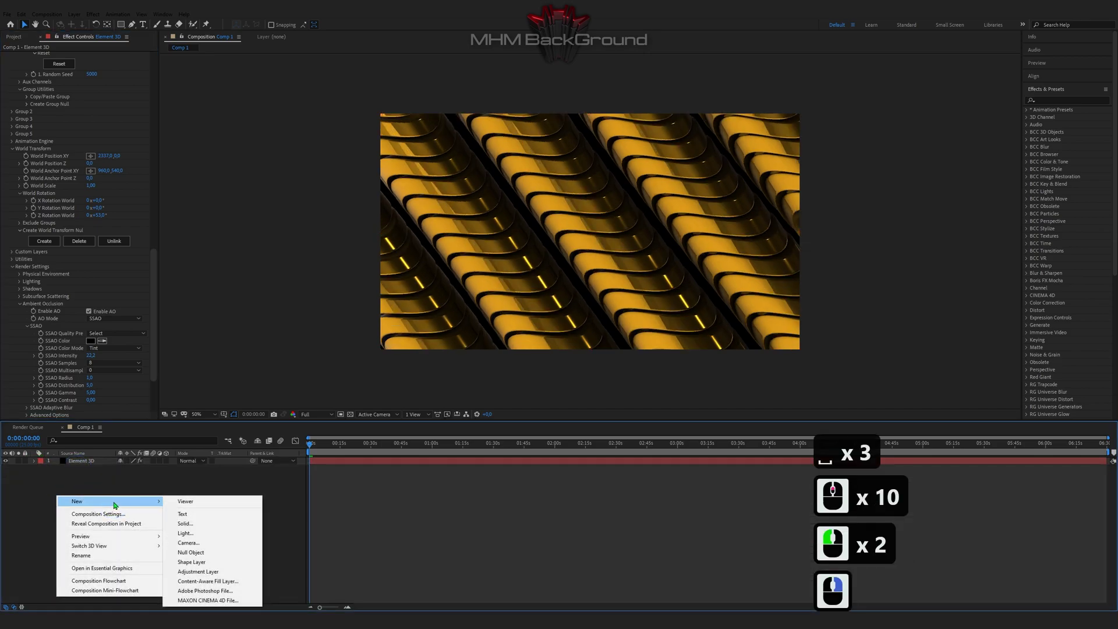
click(198, 571)
Apply the uni.ShrinkRay effect and the Stylize Glow effect to the adjustment layer.
click(1045, 100)
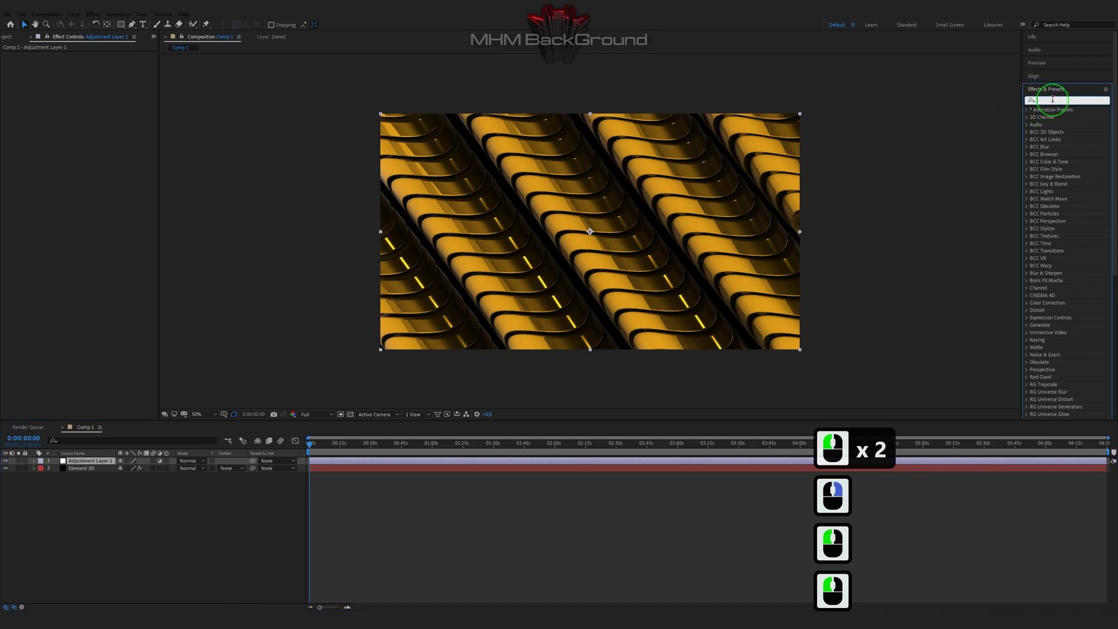
text(shr)
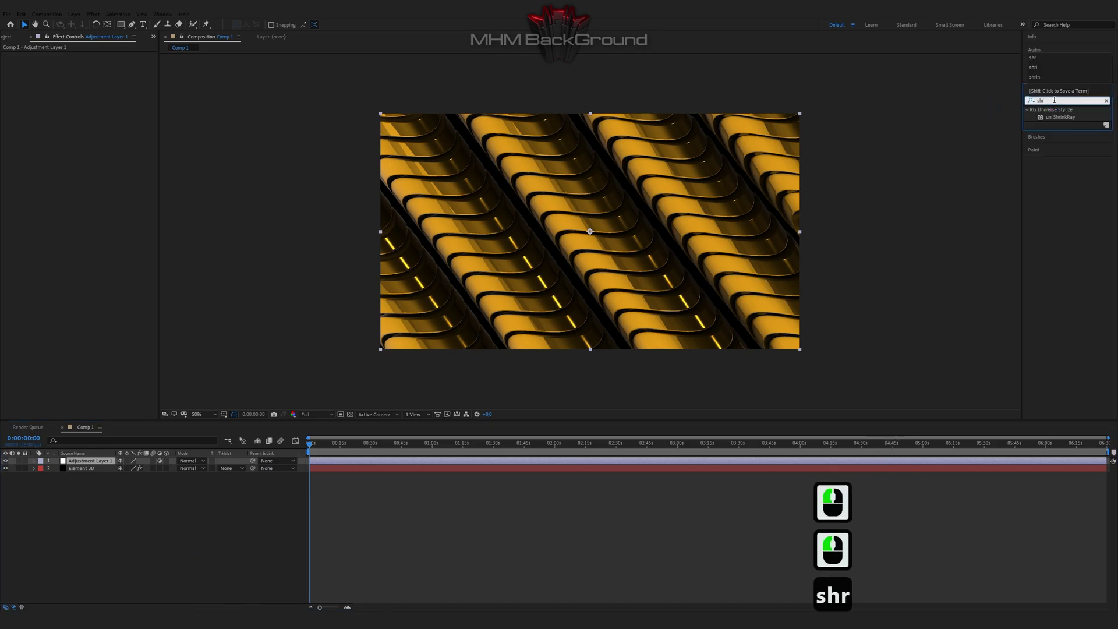
double_click(1060, 117)
click(1039, 100)
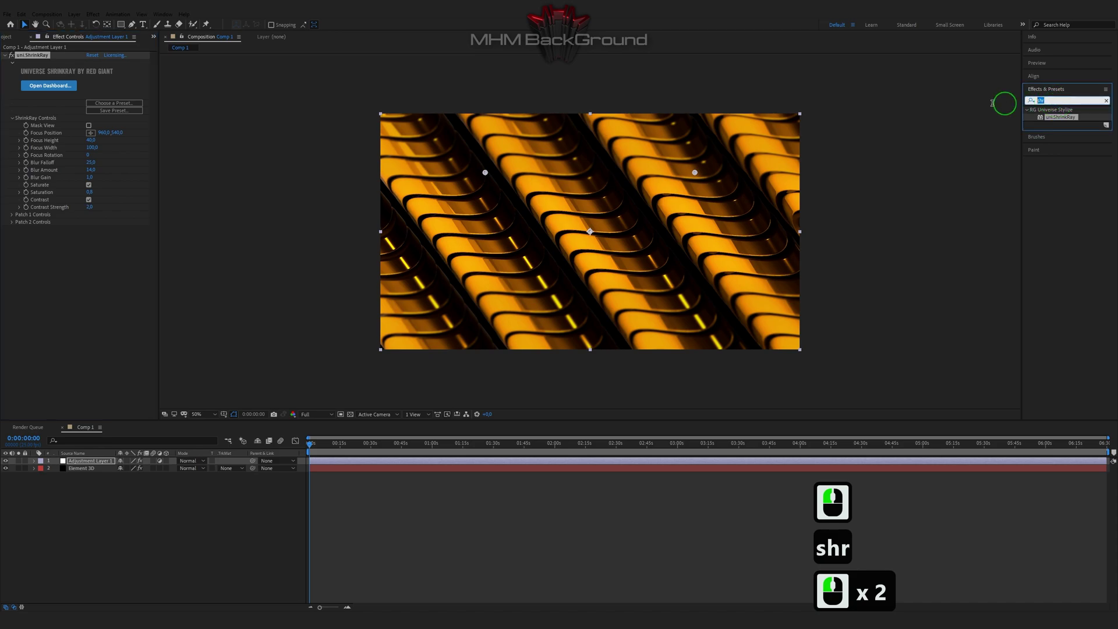
text(glow)
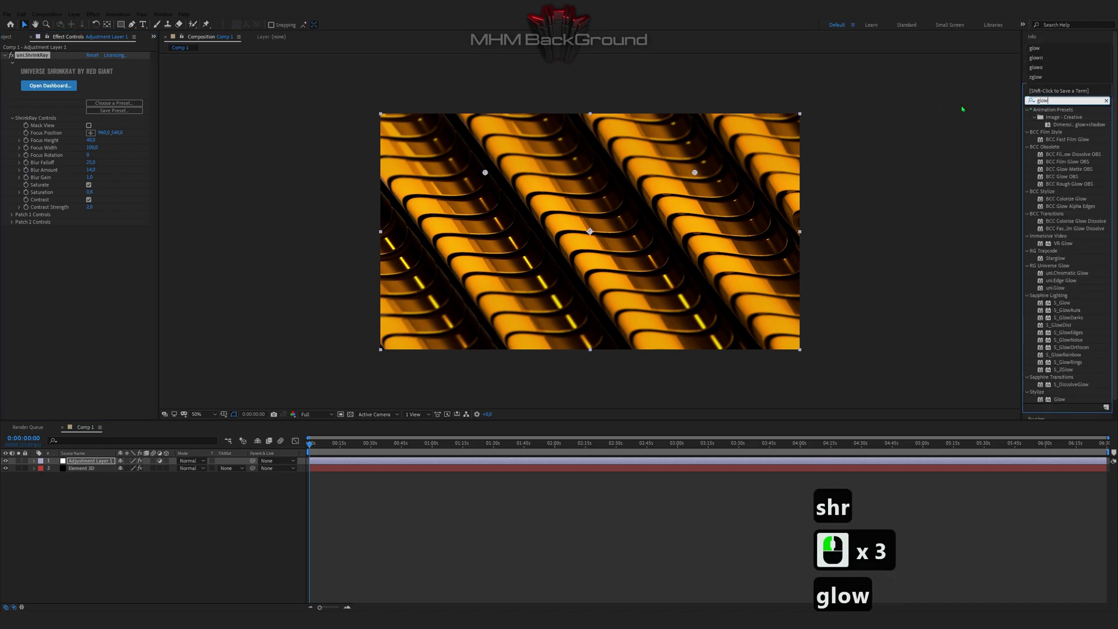
double_click(1059, 399)
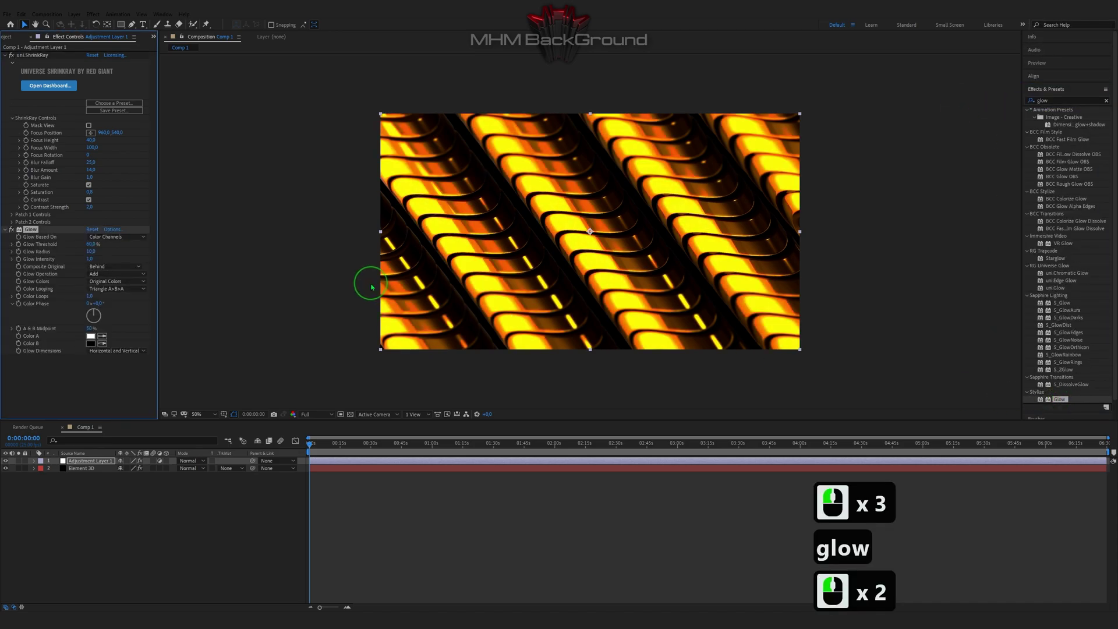
Set the Glow Radius to 133 and the Glow Intensity to 0.7, and preview the playback.
click(92, 253)
text(133)
key(Tab)
text(0.7)
key(Return)
key(space)
key(space)
Set the Y value of Group 1's Position XY on the Element 3D layer to 125 and preview the playback.
click(98, 469)
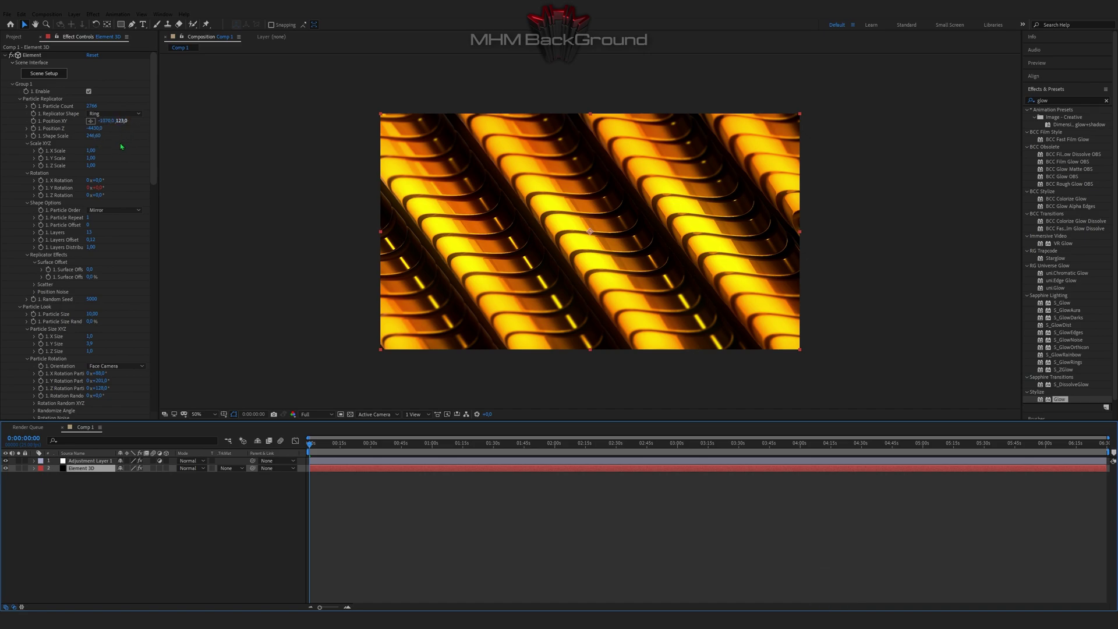
click(124, 121)
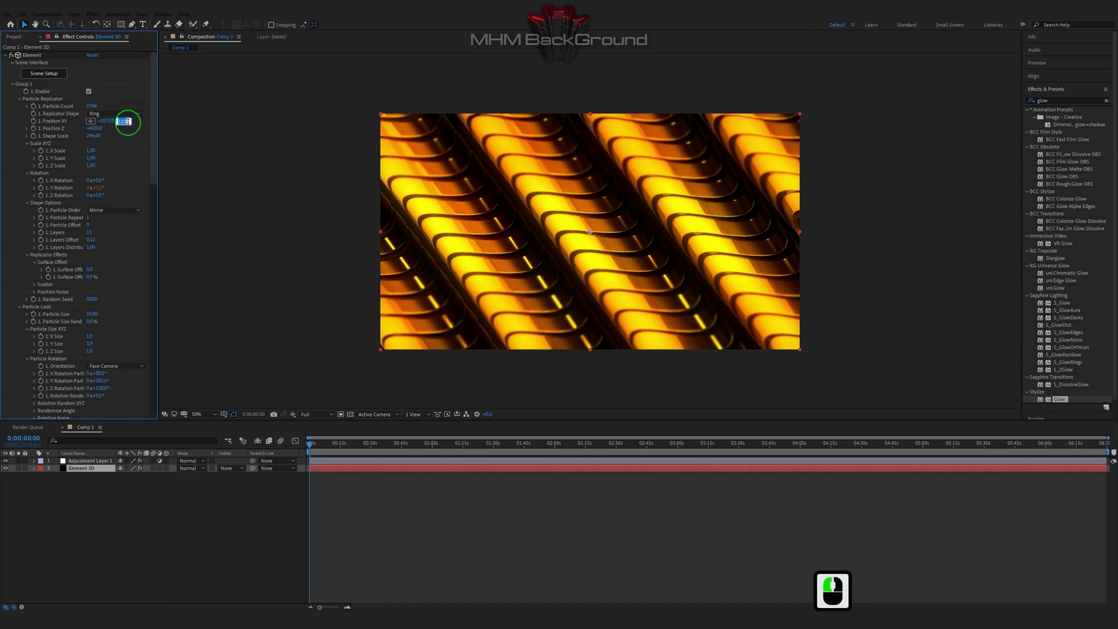
click(124, 121)
text(5)
click(149, 129)
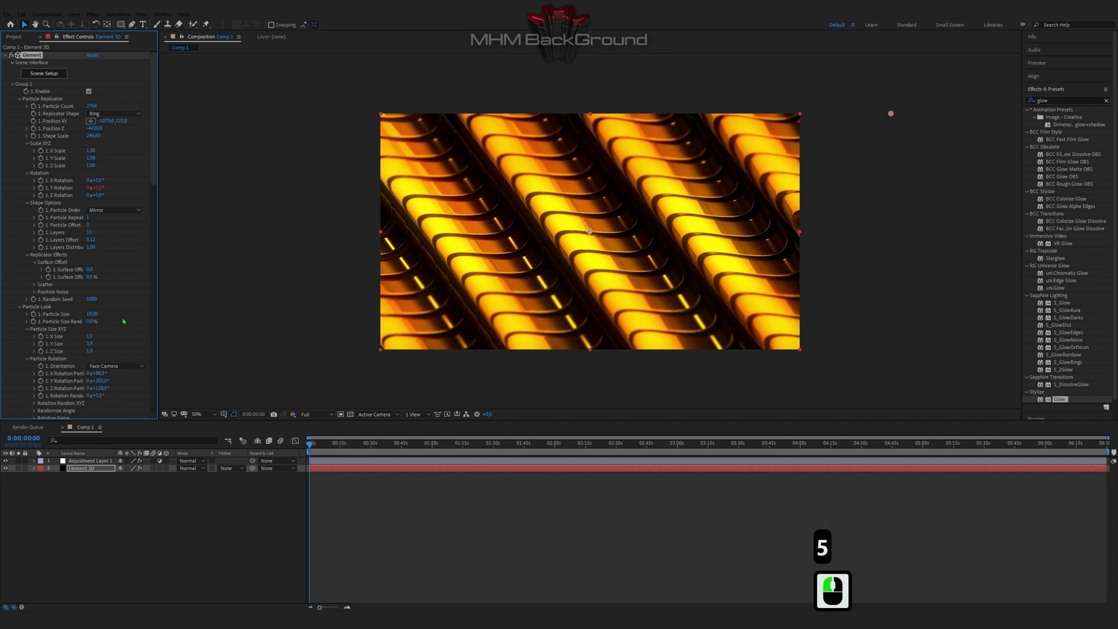
key(space)
Try fine adjustments to Group 1's Shape Scale and Position Z in the Particle Replicator, undoing each change.
click(93, 131)
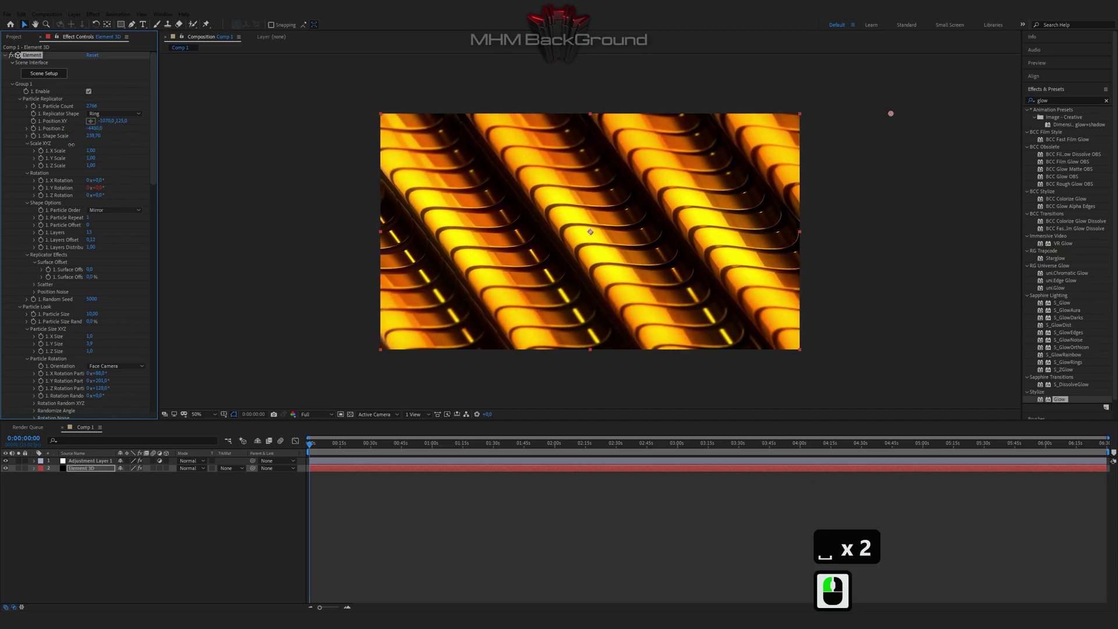
ctrl+click(105, 140)
key(ctrl+z)
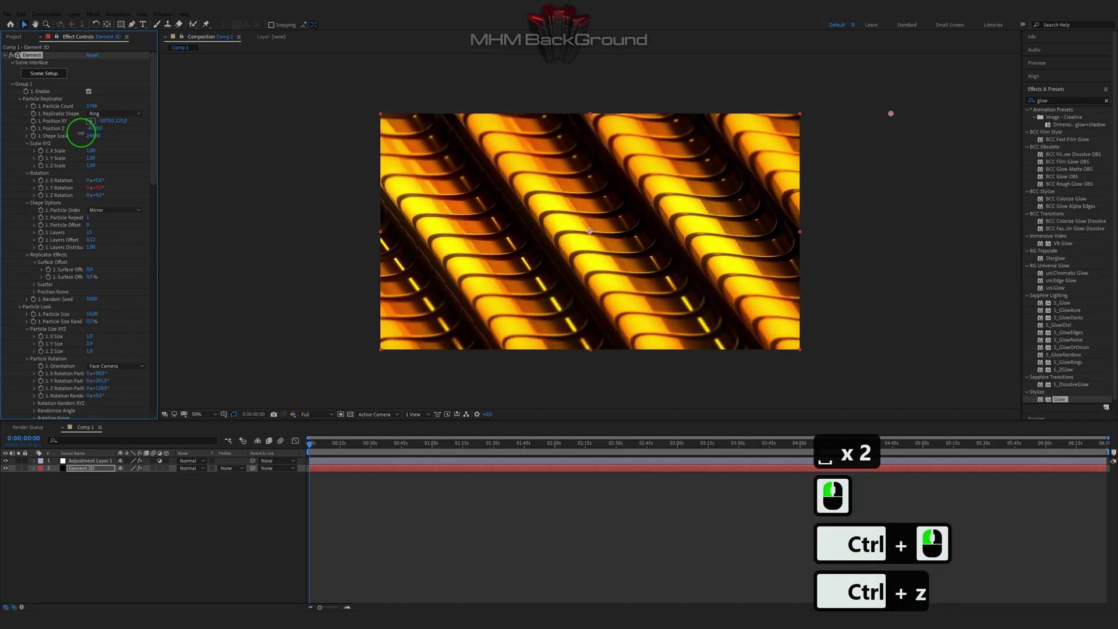
ctrl+click(110, 130)
key(ctrl+z)
Preview the playback of the glowing ring background.
key(space)
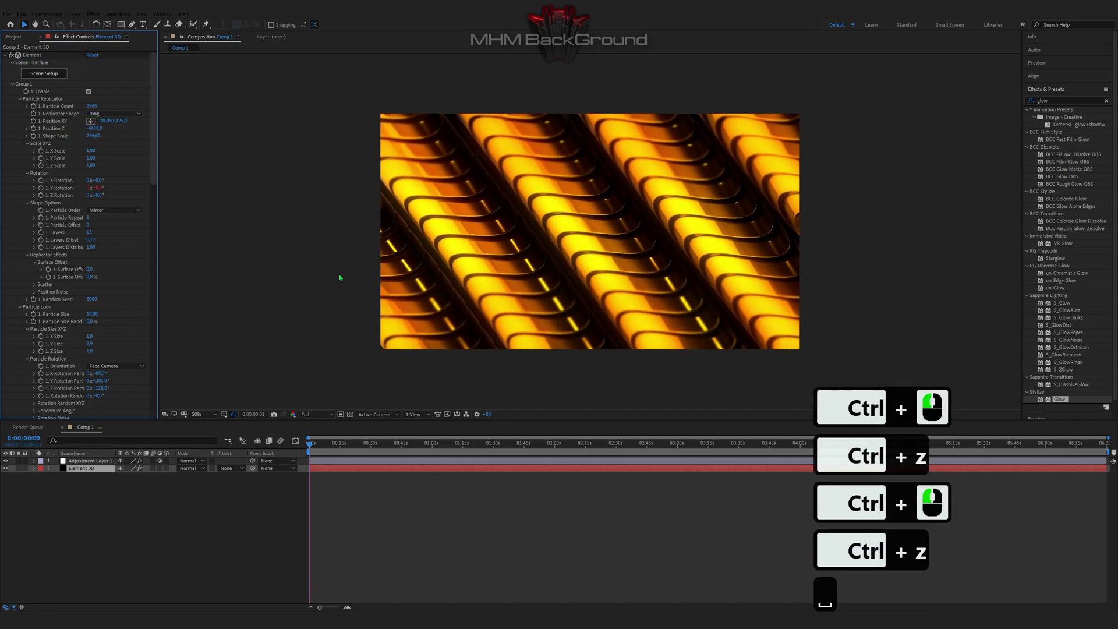
key(space)
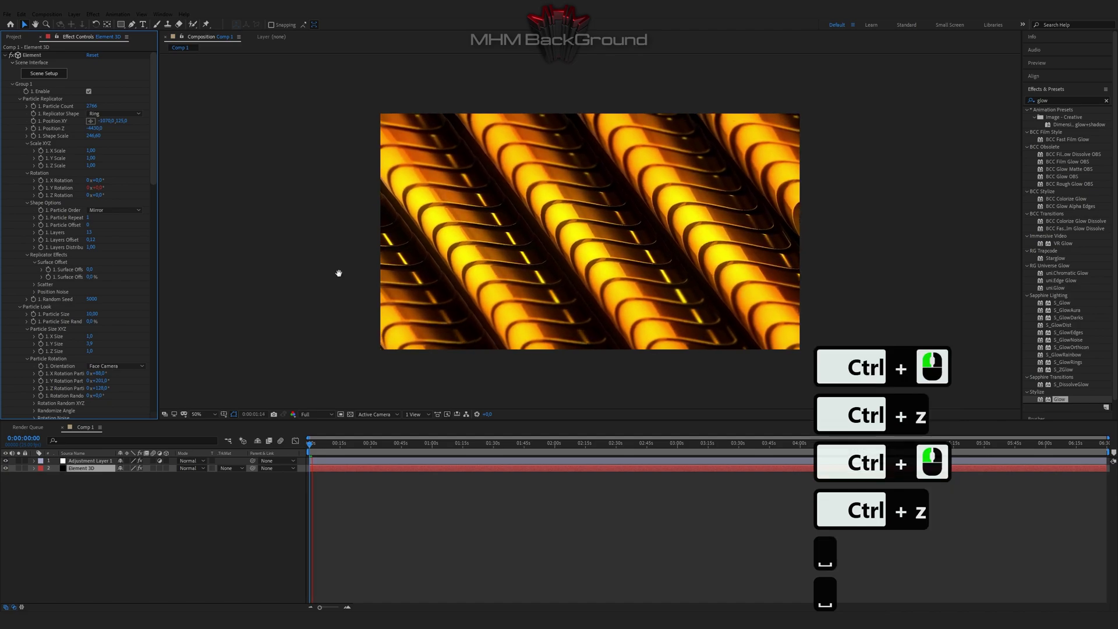